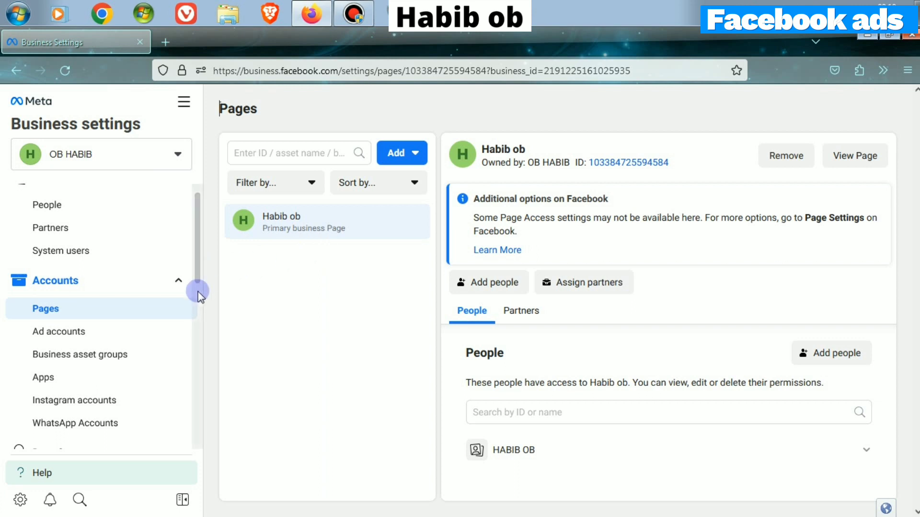
- Open the business's ad accounts settings and review the options for adding, requesting access to or creating an ad account
{"action": "left_click_drag", "start_coordinate": [197, 256], "coordinate": [197, 283]}
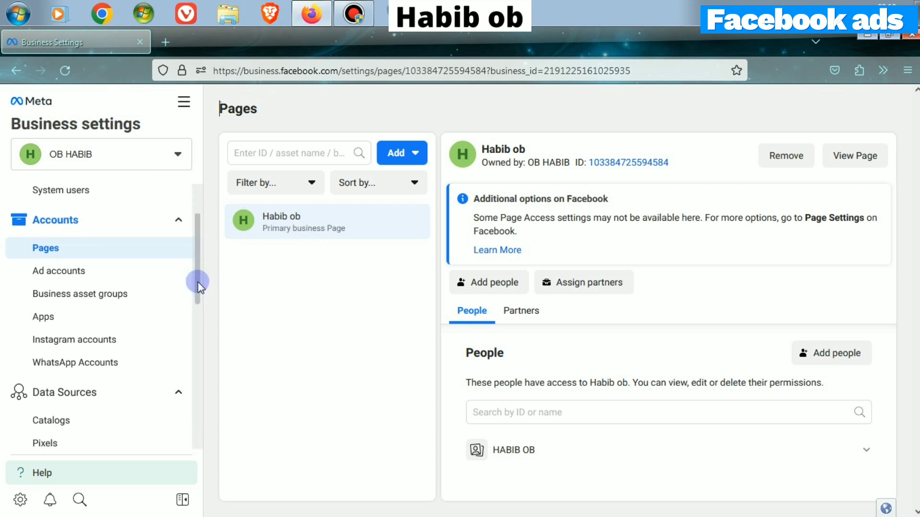
{"action": "left_click", "coordinate": [139, 272]}
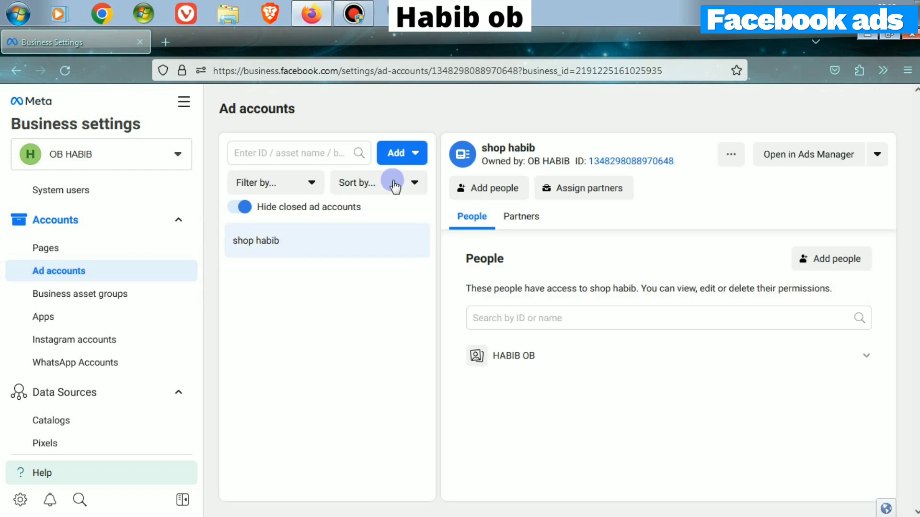
{"action": "left_click", "coordinate": [405, 160]}
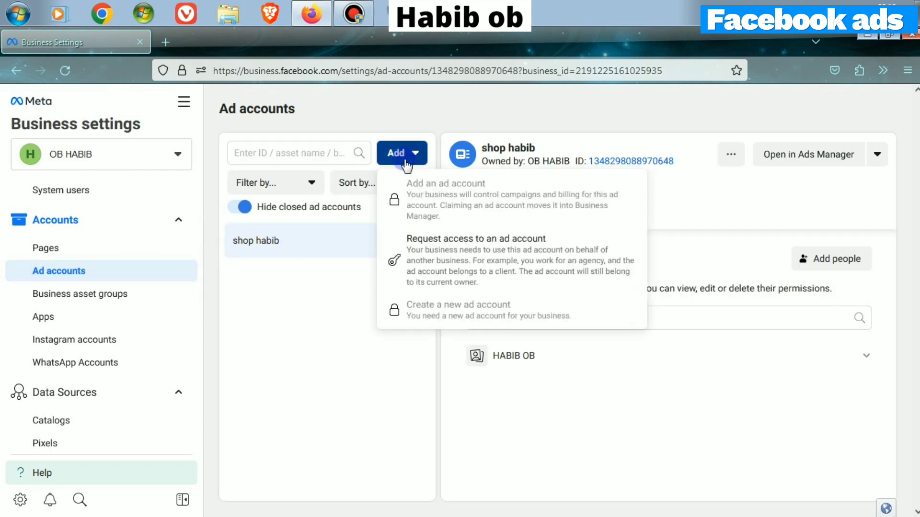
{"action": "left_click", "coordinate": [327, 299]}
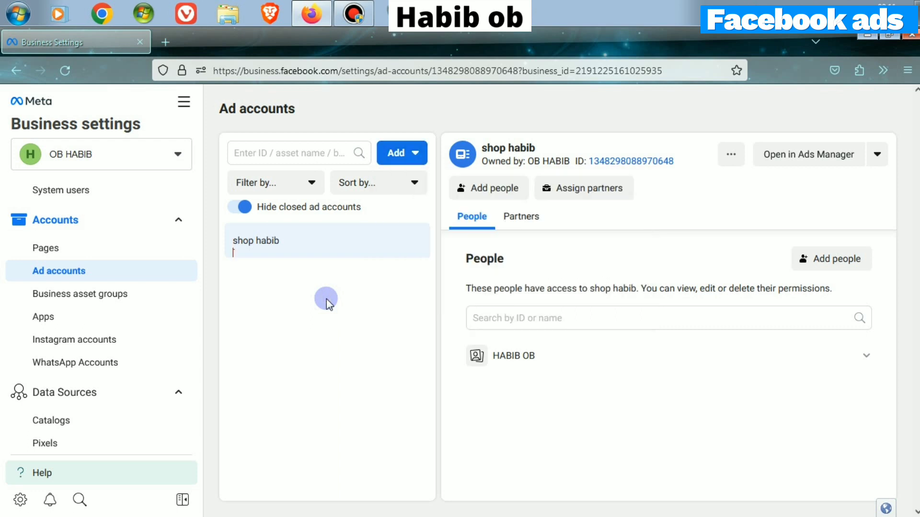
{"action": "left_click", "coordinate": [415, 152]}
{"action": "left_click", "coordinate": [404, 309]}
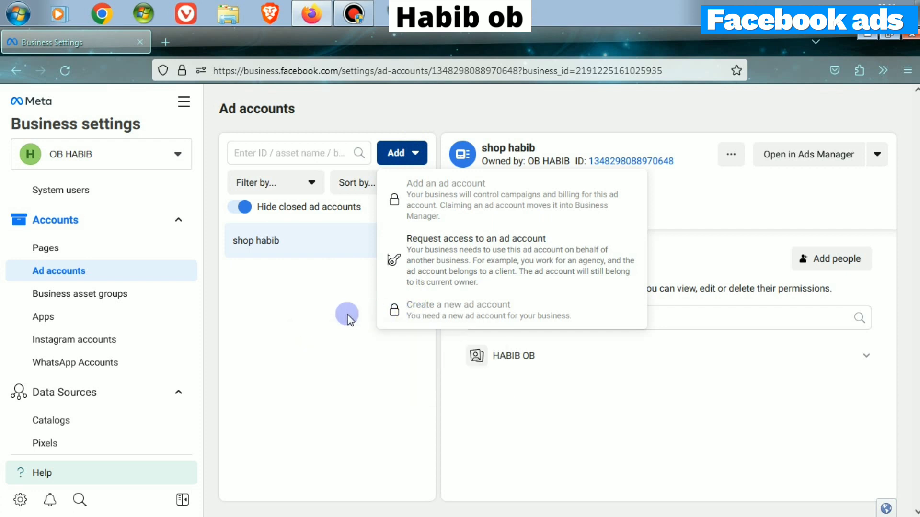
{"action": "left_click", "coordinate": [309, 312]}
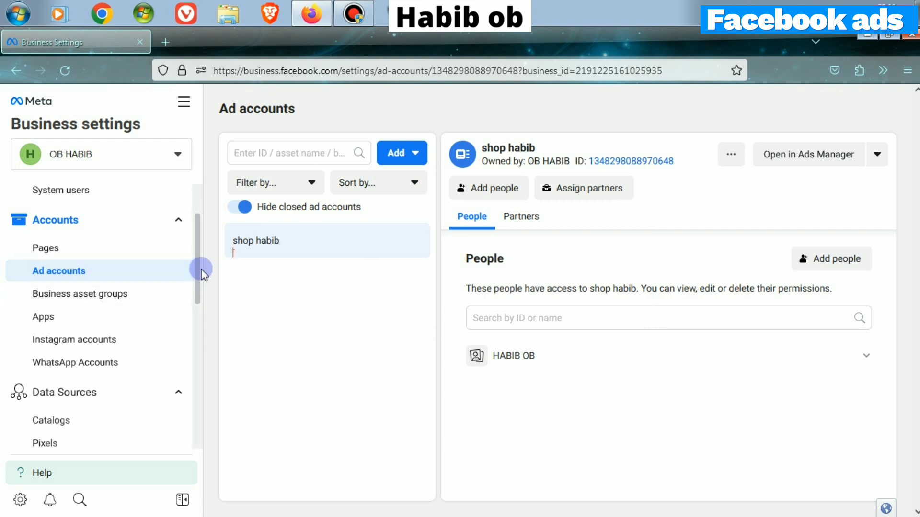
- Open the Datasets settings among the business's data sources to look at the existing datasets
{"action": "left_click_drag", "start_coordinate": [201, 274], "coordinate": [197, 303]}
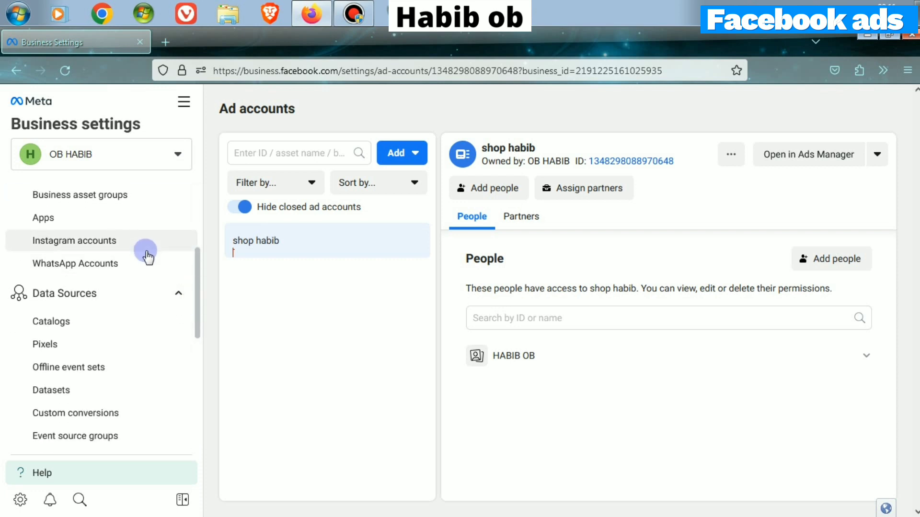
{"action": "left_click_drag", "start_coordinate": [199, 267], "coordinate": [198, 289]}
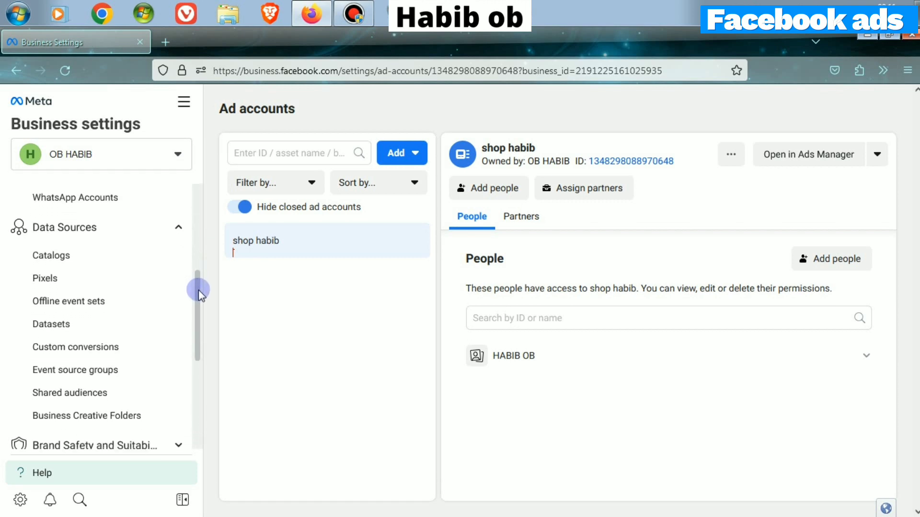
{"action": "left_click", "coordinate": [115, 333]}
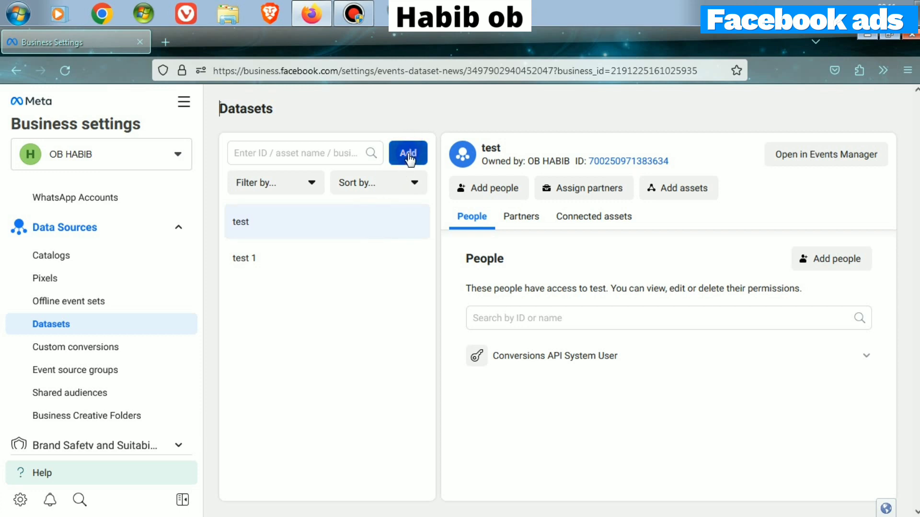
{"action": "left_click", "coordinate": [354, 261]}
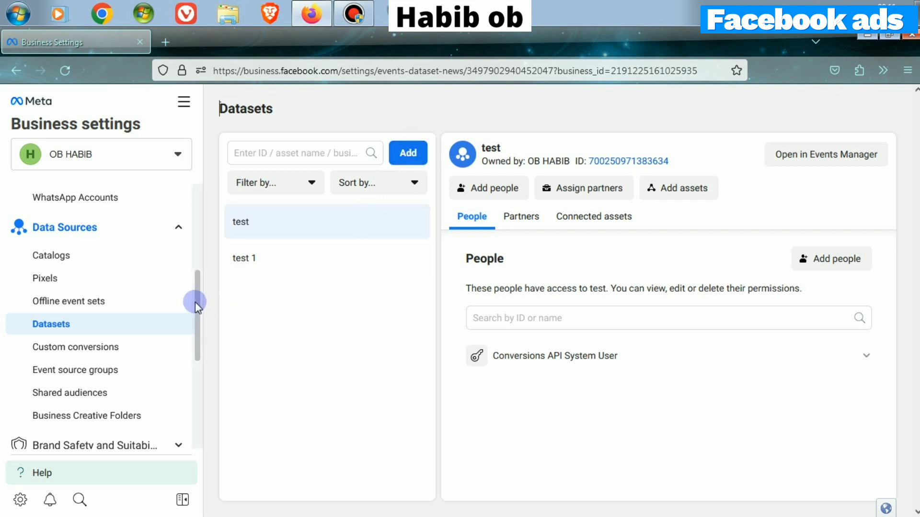
- Expand the brand safety section and look through the remaining business settings categories, from users and accounts to billing and setup guide
{"action": "left_click_drag", "start_coordinate": [194, 301], "coordinate": [191, 370]}
{"action": "left_click", "coordinate": [181, 229]}
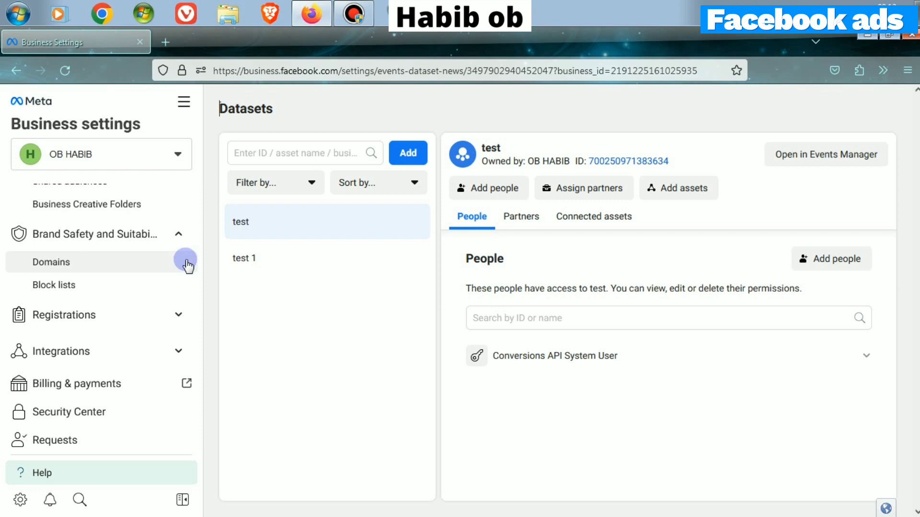
{"action": "scroll", "coordinate": [197, 266], "scroll_direction": "up", "scroll_amount": 5}
{"action": "left_click_drag", "start_coordinate": [197, 271], "coordinate": [195, 382]}
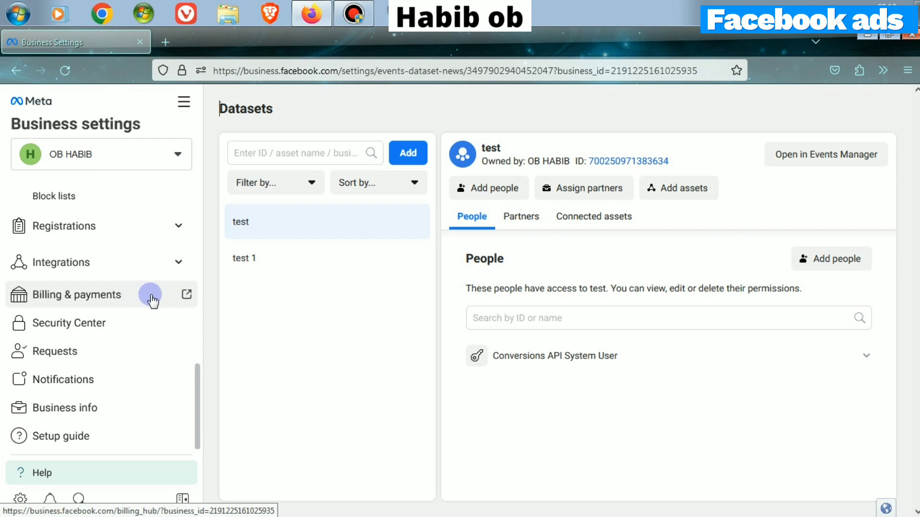
{"action": "left_click_drag", "start_coordinate": [200, 375], "coordinate": [200, 193]}
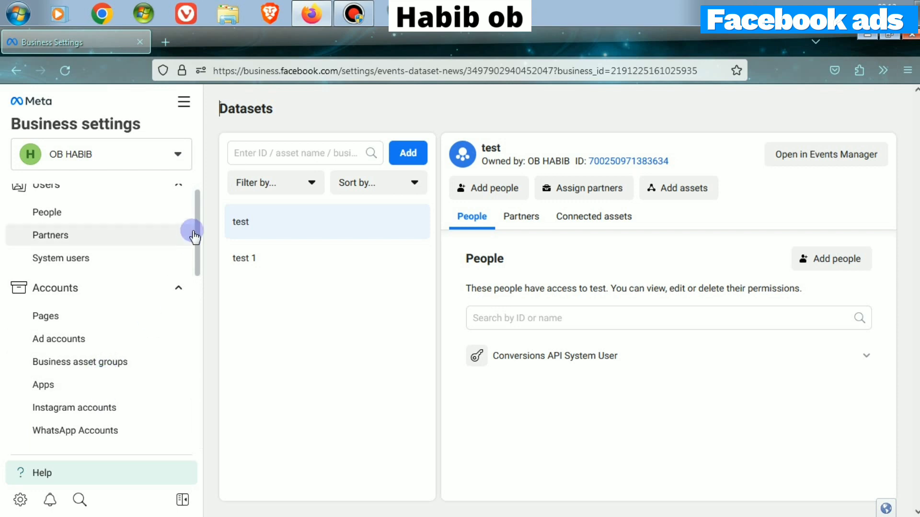
{"action": "scroll", "coordinate": [201, 218], "scroll_direction": "up", "scroll_amount": 1}
{"action": "left_click_drag", "start_coordinate": [201, 218], "coordinate": [202, 172]}
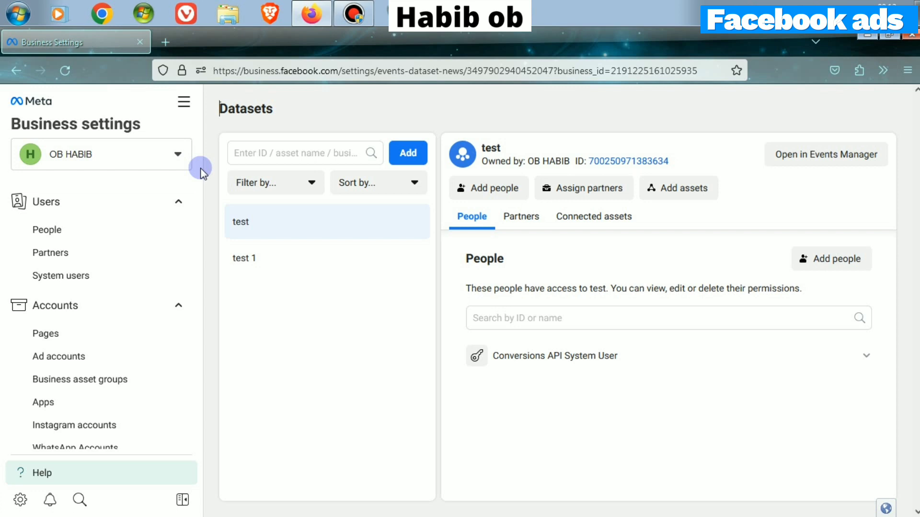
{"action": "left_click_drag", "start_coordinate": [200, 197], "coordinate": [201, 255]}
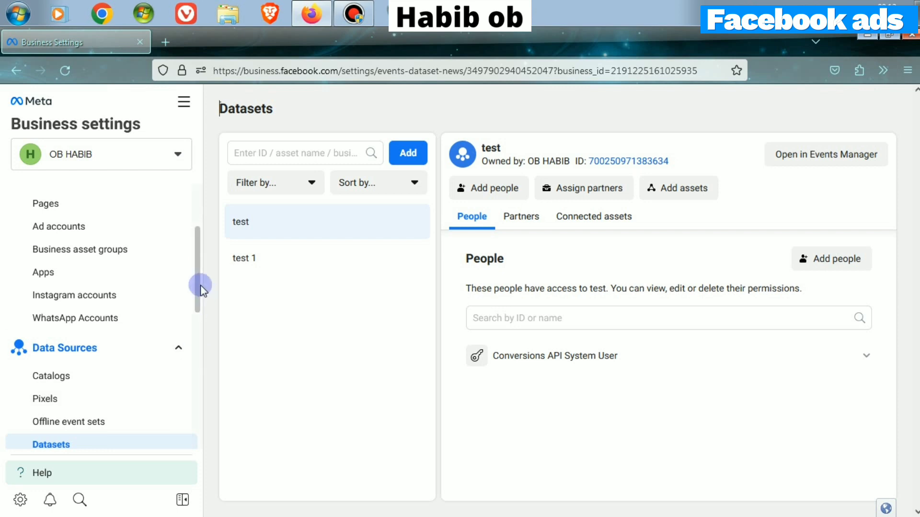
{"action": "left_click_drag", "start_coordinate": [197, 286], "coordinate": [200, 230]}
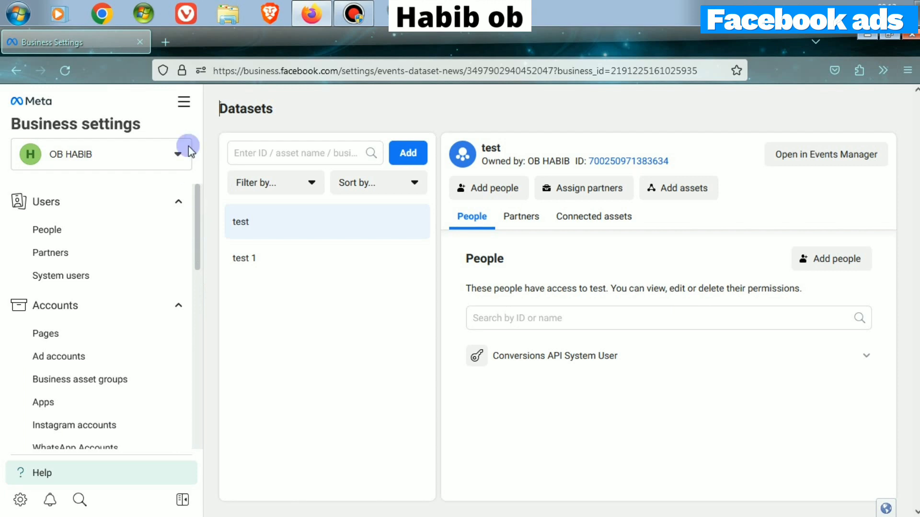
- Go to Ads Manager and create a new campaign with the Engagement objective and the Manual engagement campaign setup
{"action": "left_click", "coordinate": [187, 105]}
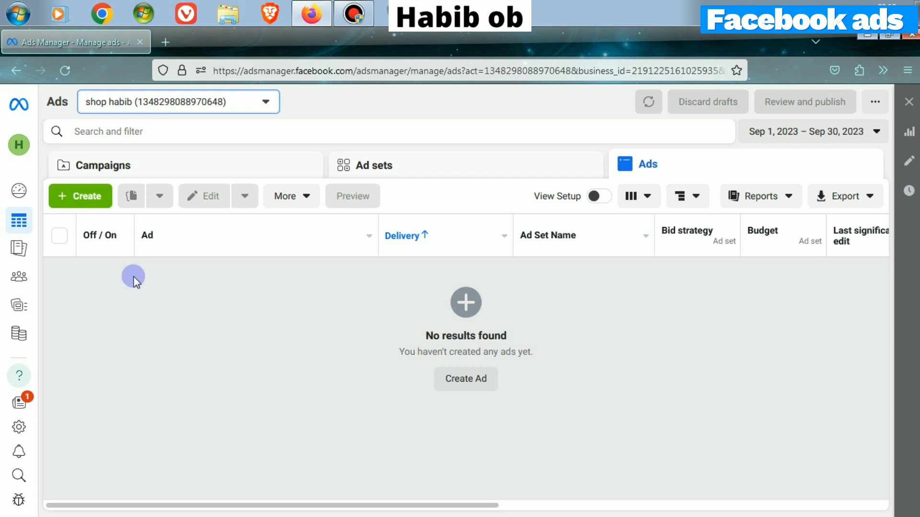
{"action": "left_click", "coordinate": [94, 201]}
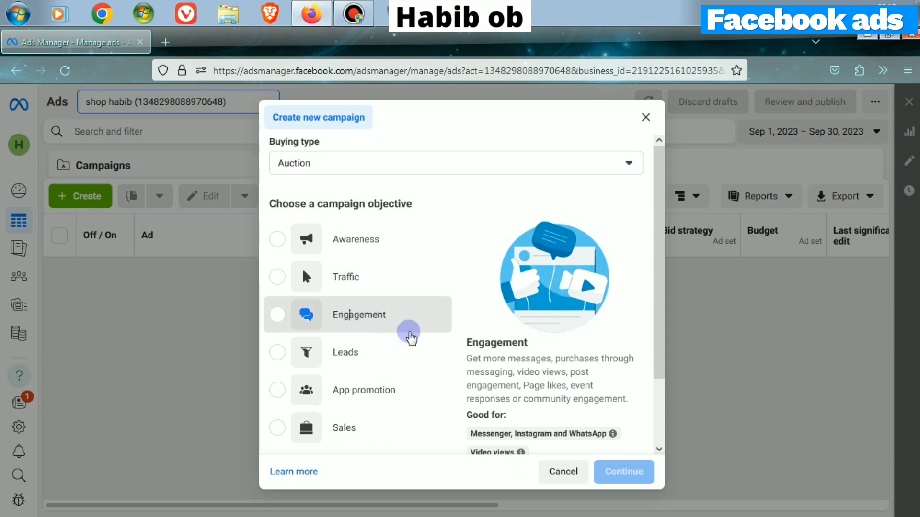
{"action": "left_click", "coordinate": [397, 331]}
{"action": "left_click", "coordinate": [619, 469]}
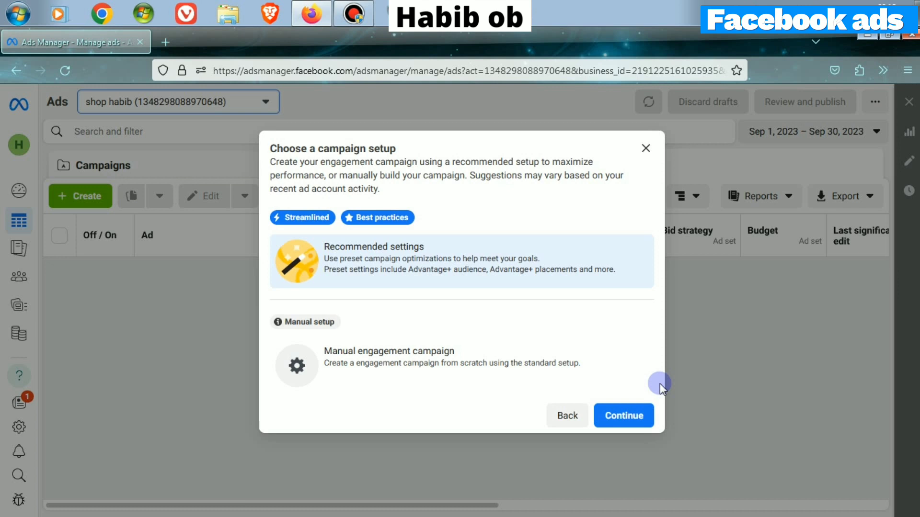
{"action": "left_click", "coordinate": [439, 363]}
{"action": "left_click", "coordinate": [617, 416]}
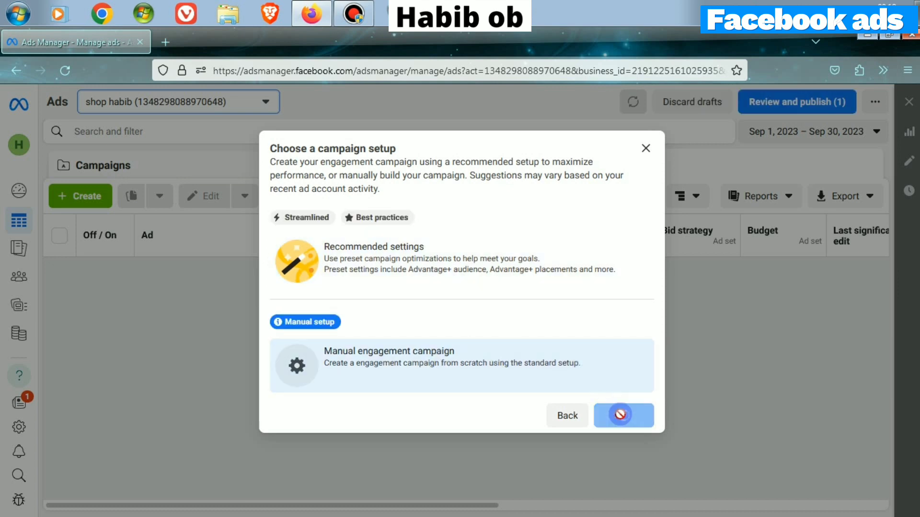
- Keep the default campaign settings, proceed to the ad set and set its conversion location to Facebook Page
{"action": "scroll", "coordinate": [910, 440], "scroll_direction": "down", "scroll_amount": 6}
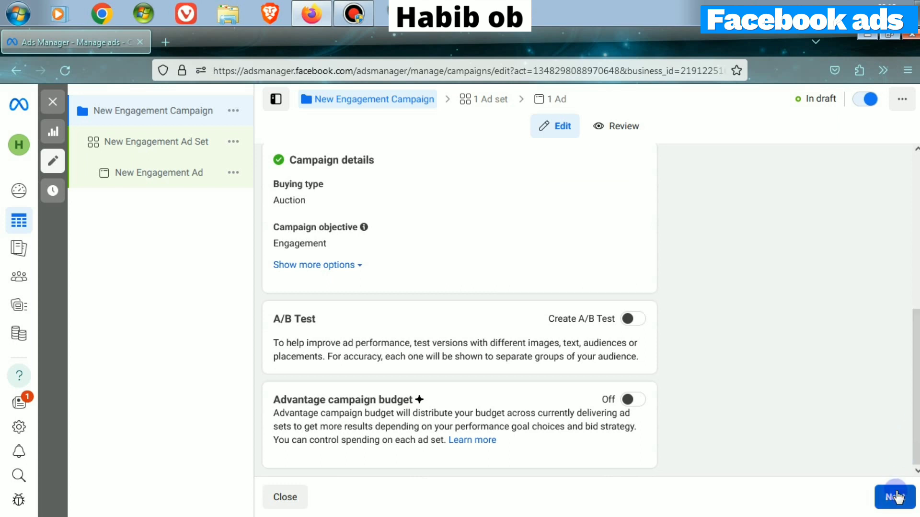
{"action": "left_click", "coordinate": [894, 497]}
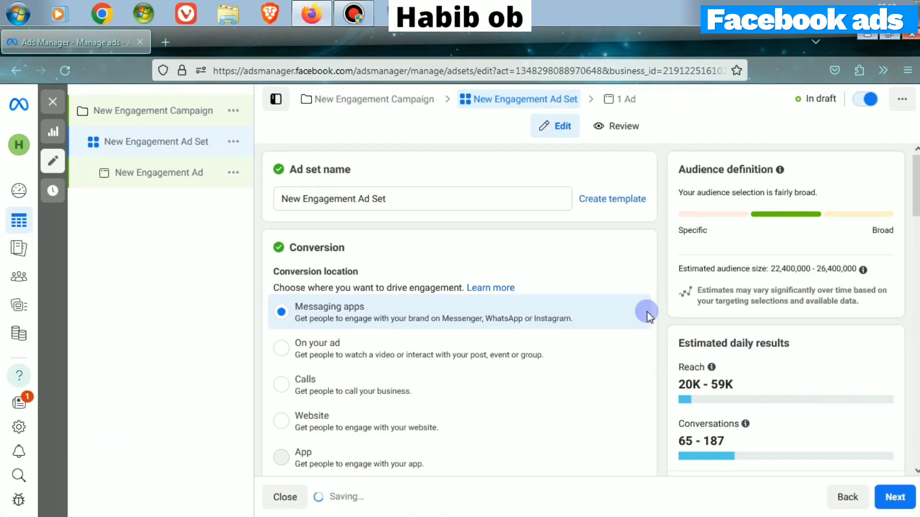
{"action": "left_click_drag", "start_coordinate": [915, 194], "coordinate": [916, 224]}
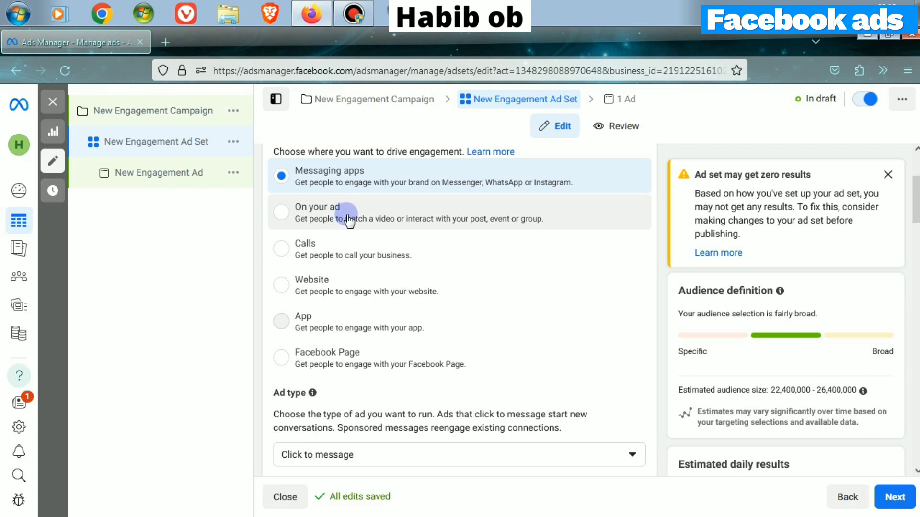
{"action": "left_click", "coordinate": [283, 359]}
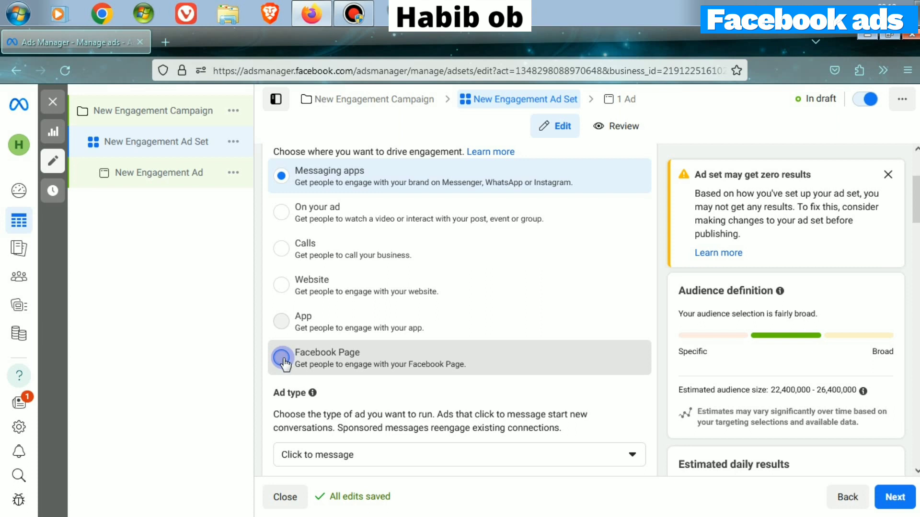
{"action": "left_click", "coordinate": [282, 360]}
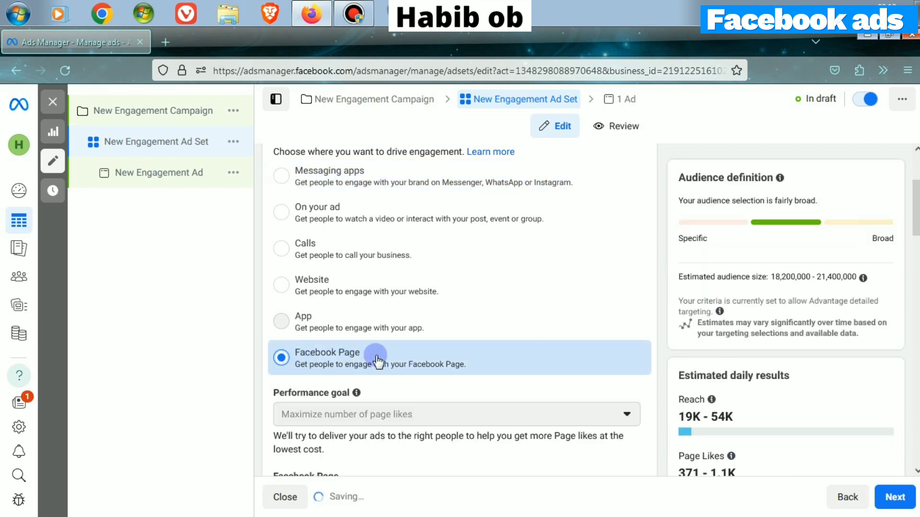
- Check the Facebook Page choices for the ad set, keep the current Page and set the daily budget to $2.00
{"action": "left_click_drag", "start_coordinate": [914, 214], "coordinate": [914, 257]}
{"action": "left_click", "coordinate": [567, 262]}
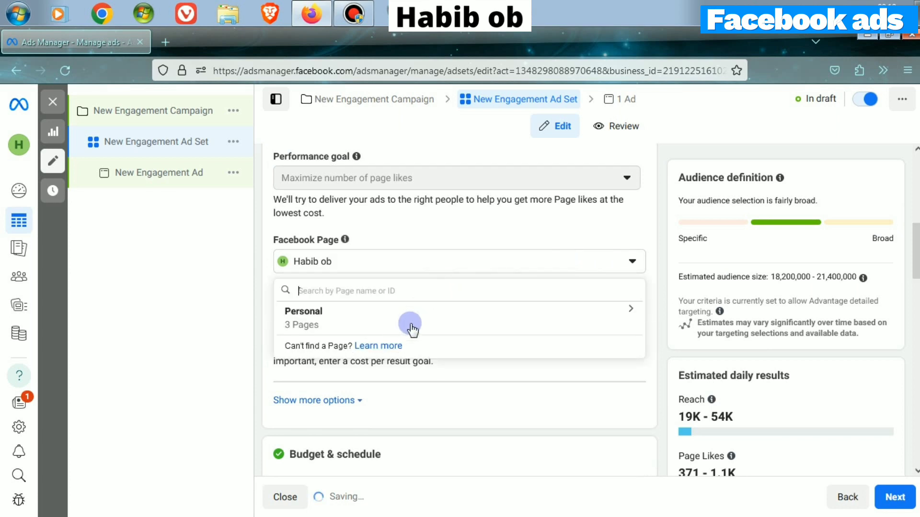
{"action": "left_click", "coordinate": [487, 261]}
{"action": "left_click_drag", "start_coordinate": [915, 259], "coordinate": [915, 312]}
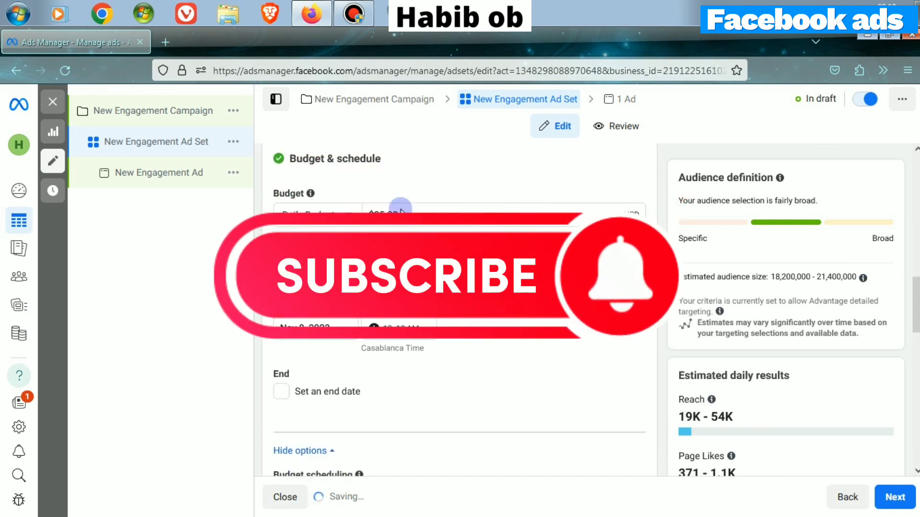
{"action": "left_click_drag", "start_coordinate": [384, 215], "coordinate": [376, 214]}
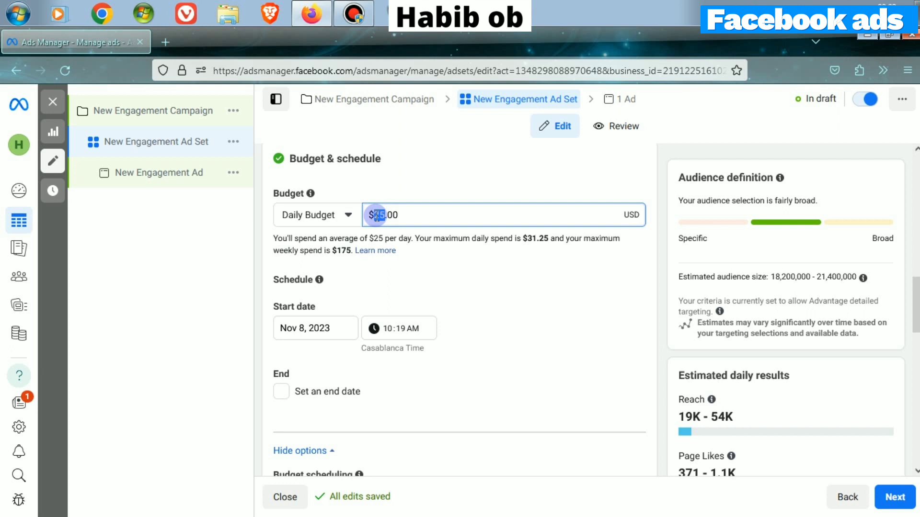
{"action": "type", "text": "2"}
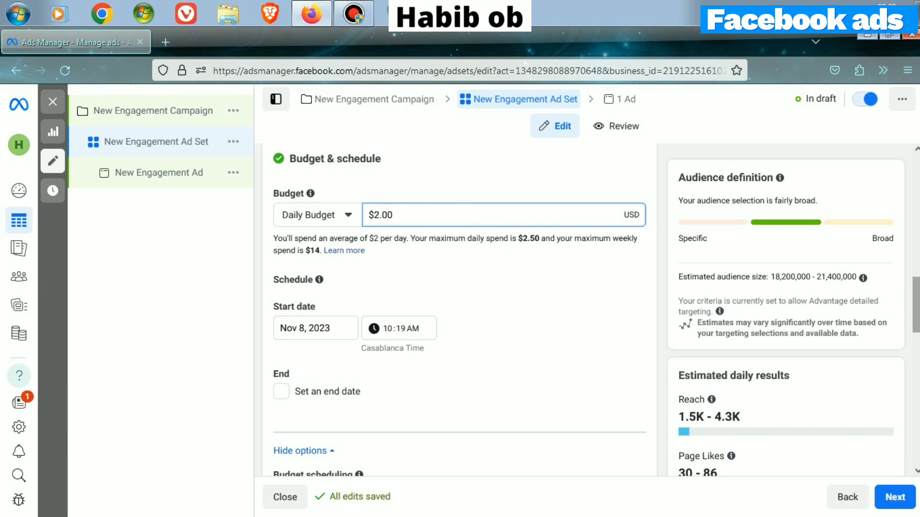
- Keep the remaining ad set settings, proceed to the ad and add the existing account image "untitled" as its media
{"action": "scroll", "coordinate": [459, 307], "scroll_direction": "down", "scroll_amount": 7}
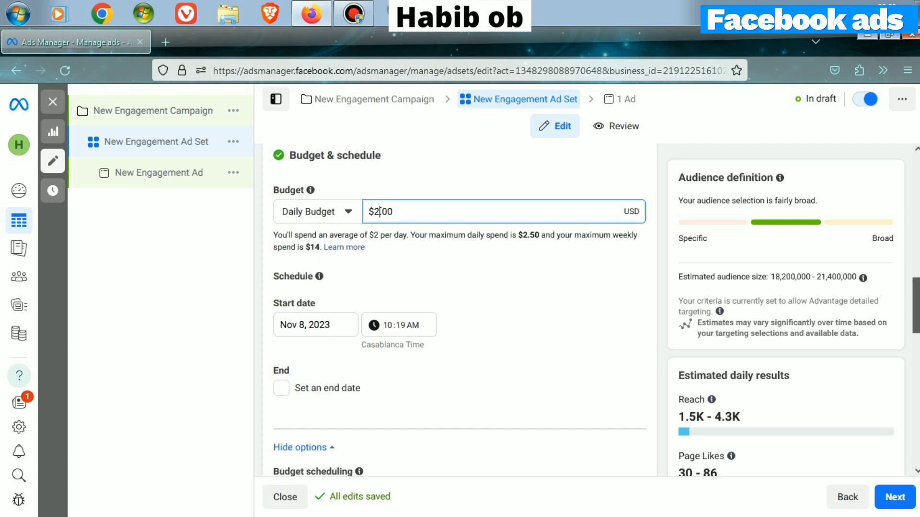
{"action": "scroll", "coordinate": [459, 307], "scroll_direction": "down", "scroll_amount": 4}
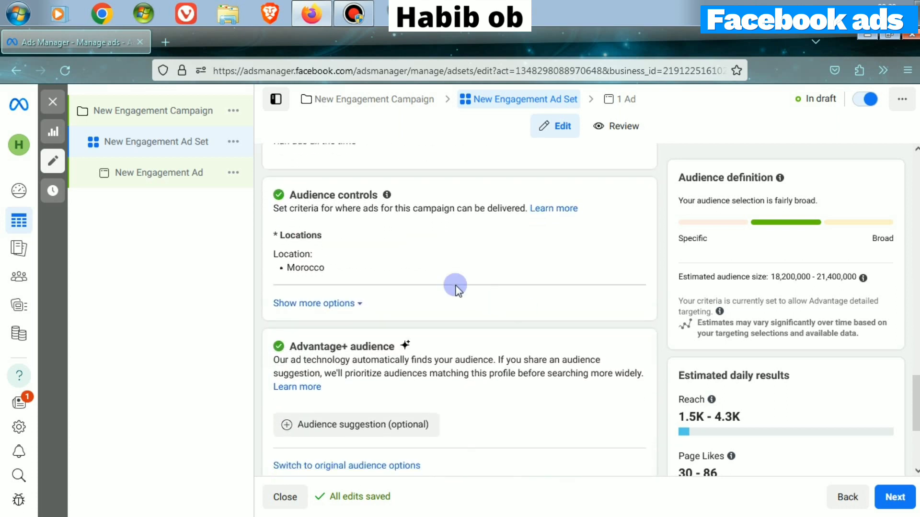
{"action": "left_click", "coordinate": [895, 498]}
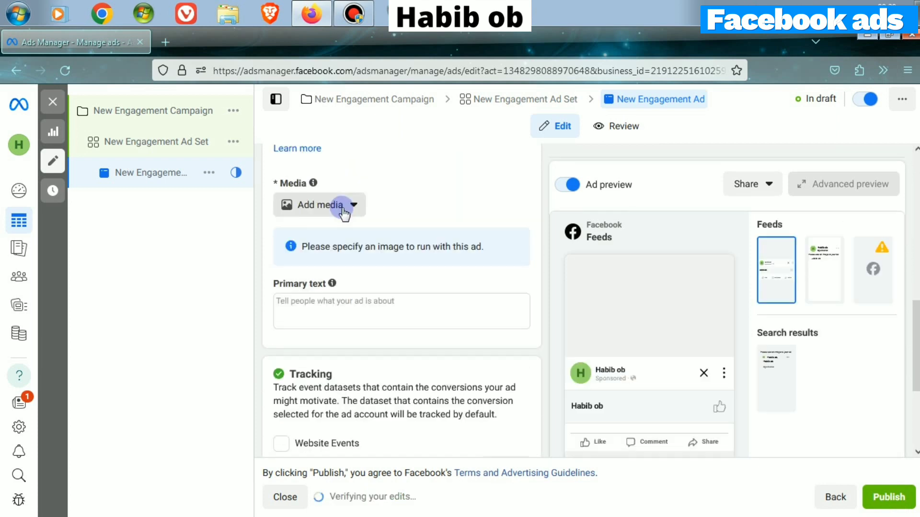
{"action": "left_click", "coordinate": [349, 205]}
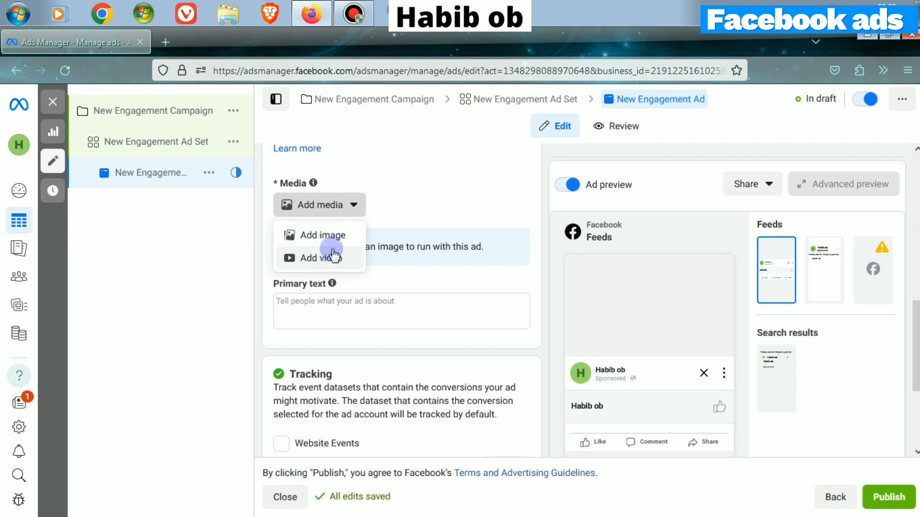
{"action": "left_click", "coordinate": [333, 236]}
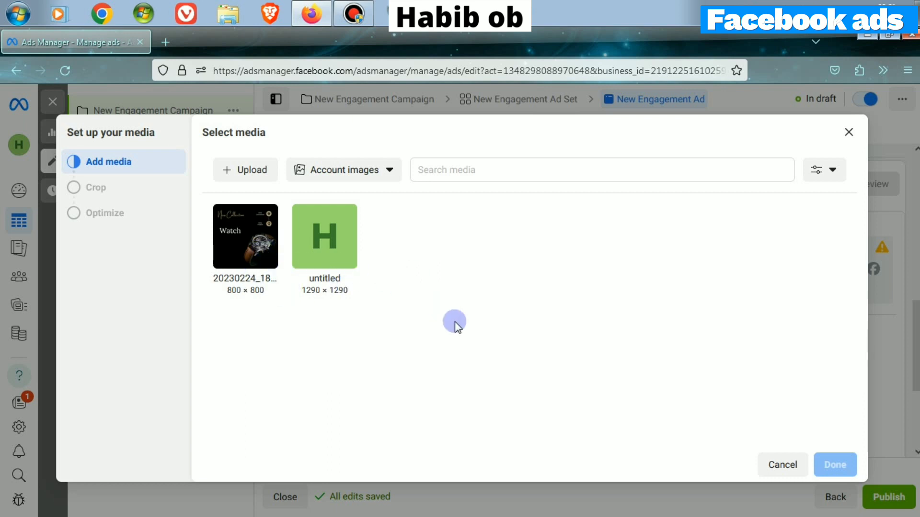
{"action": "left_click", "coordinate": [343, 257]}
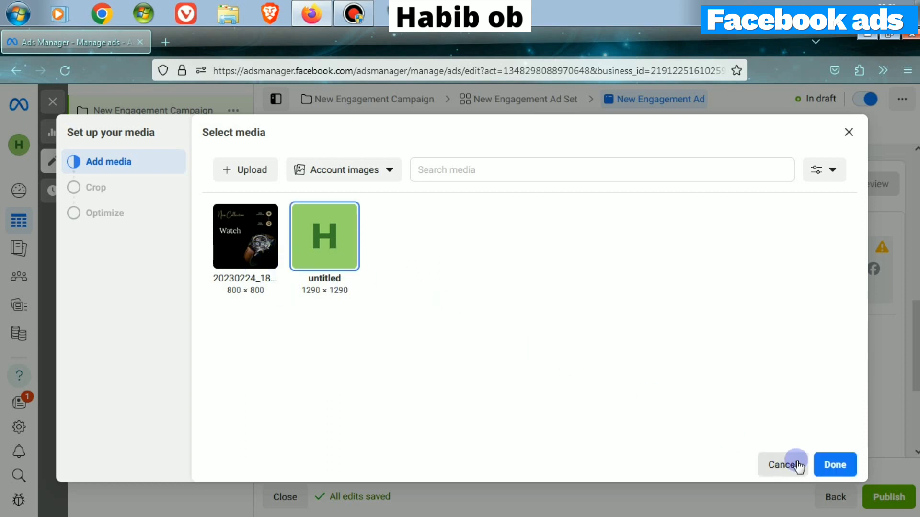
{"action": "left_click", "coordinate": [829, 466]}
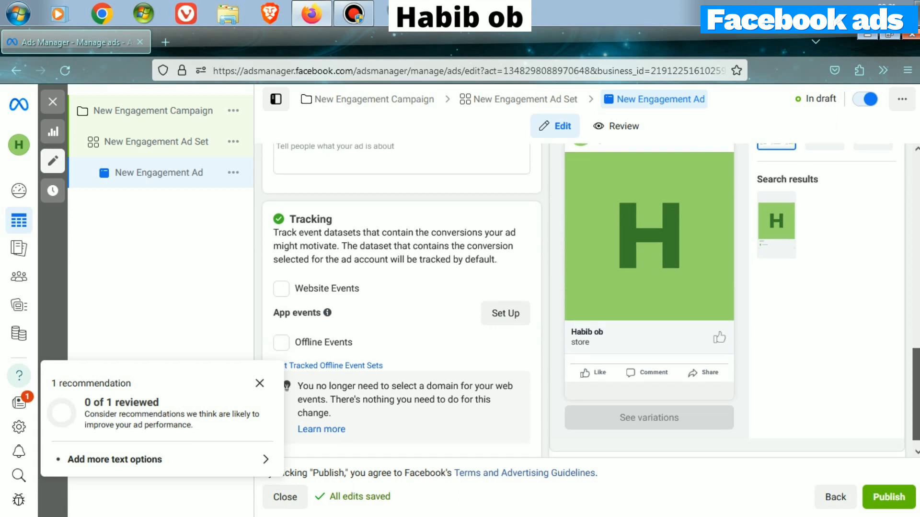
{"action": "scroll", "coordinate": [892, 423], "scroll_direction": "down", "scroll_amount": 5}
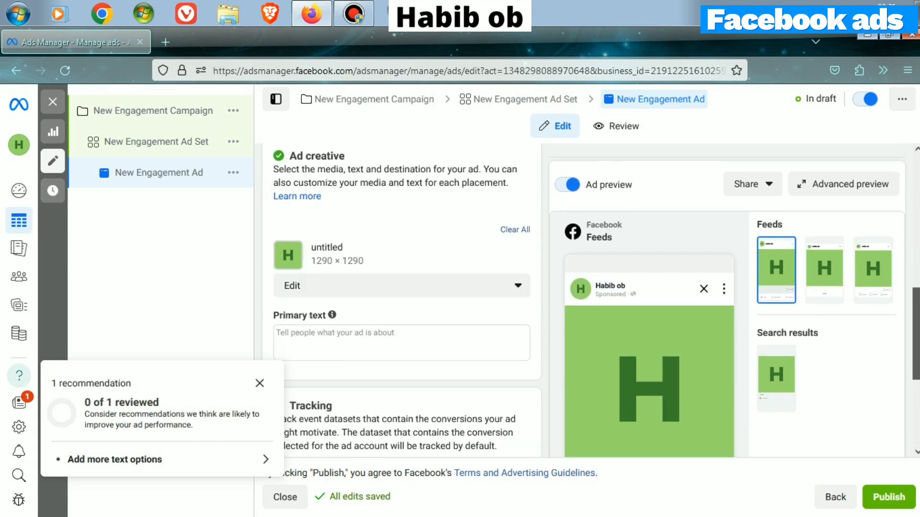
- Close the editor without publishing the drafts, clear the ad, ad set and campaign selections, and return to the campaigns list
{"action": "left_click", "coordinate": [838, 498]}
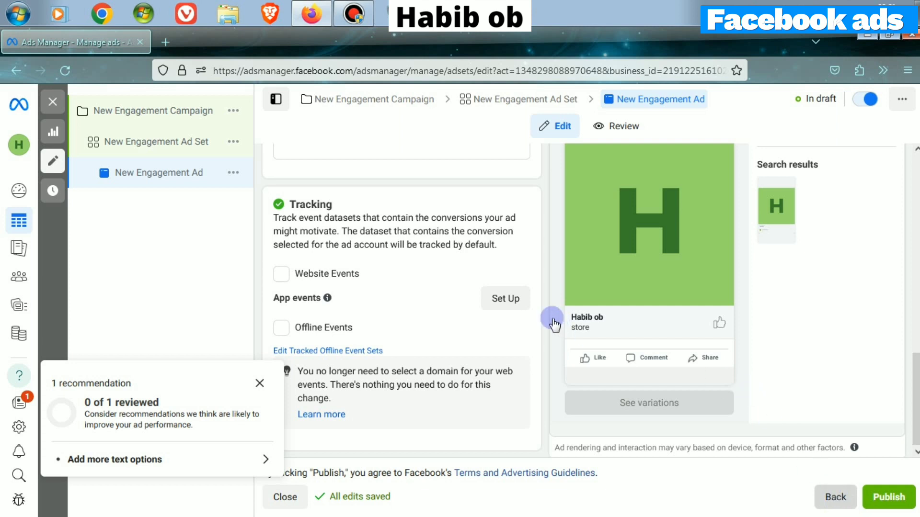
{"action": "left_click", "coordinate": [53, 103]}
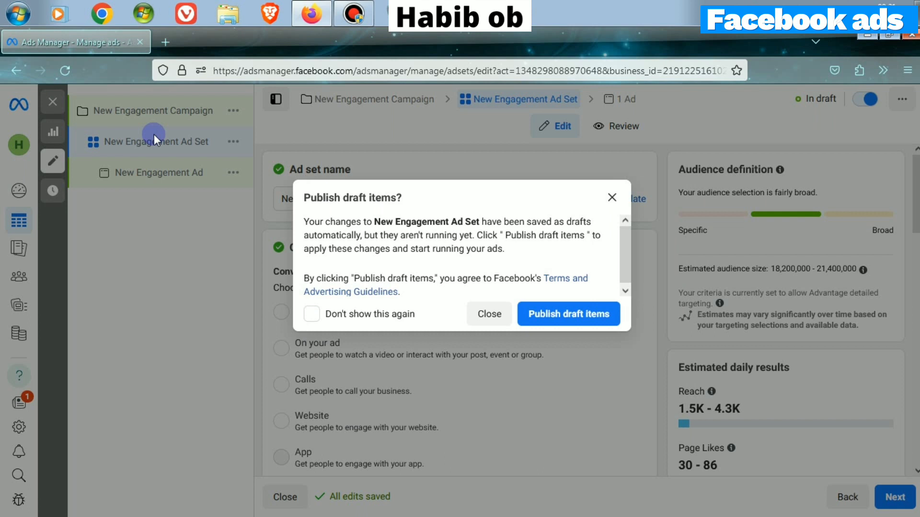
{"action": "left_click", "coordinate": [485, 317]}
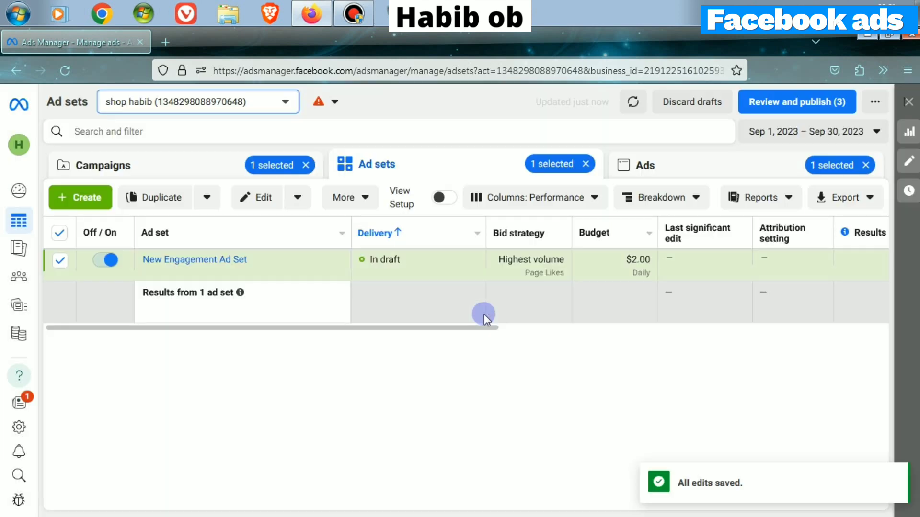
{"action": "left_click", "coordinate": [866, 164]}
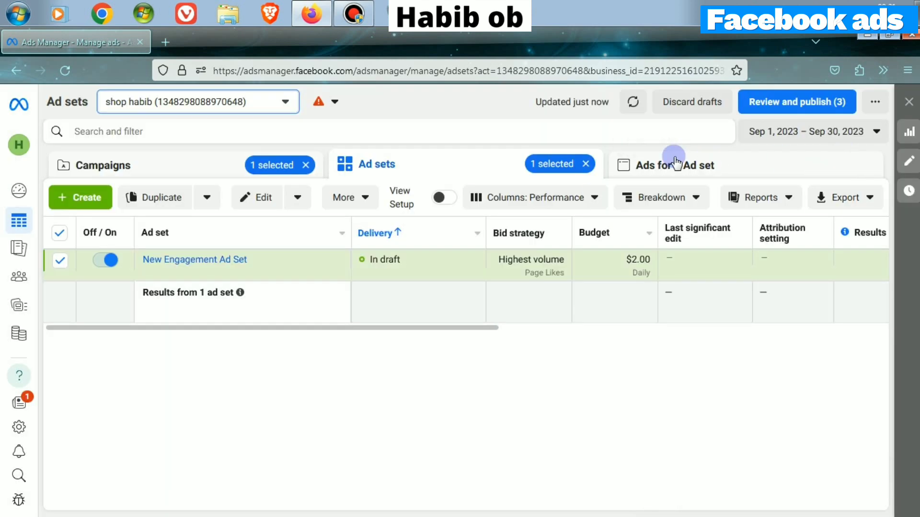
{"action": "left_click", "coordinate": [585, 164]}
{"action": "left_click", "coordinate": [198, 168]}
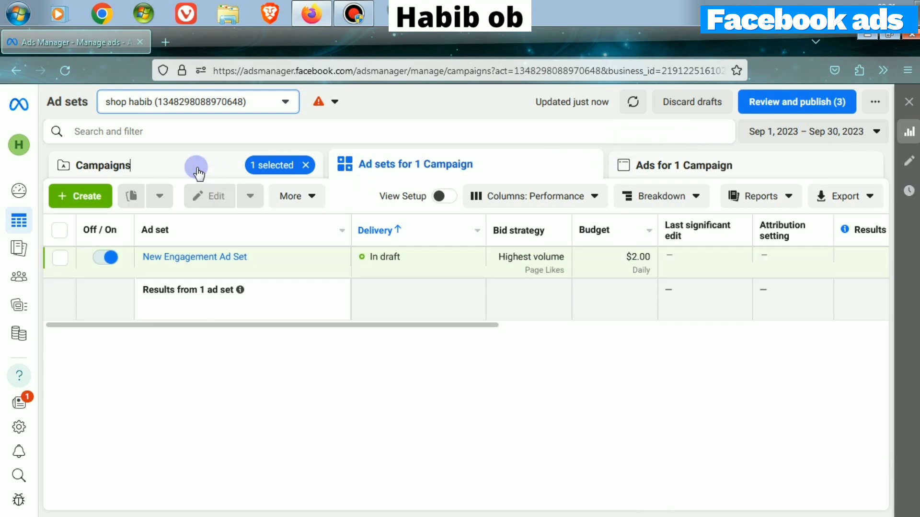
{"action": "left_click", "coordinate": [306, 164]}
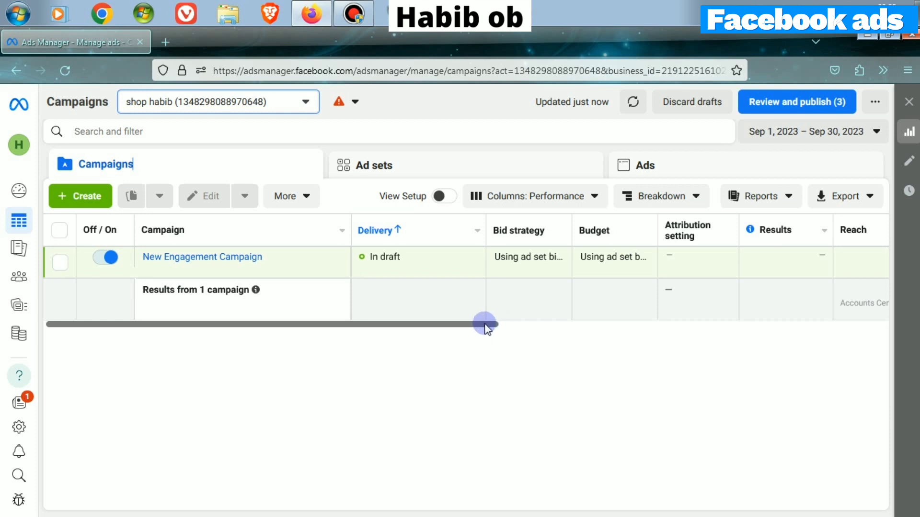
- Duplicate New Engagement Campaign into 20 new campaign copies and close the editor without publishing the drafts
{"action": "left_click", "coordinate": [60, 263]}
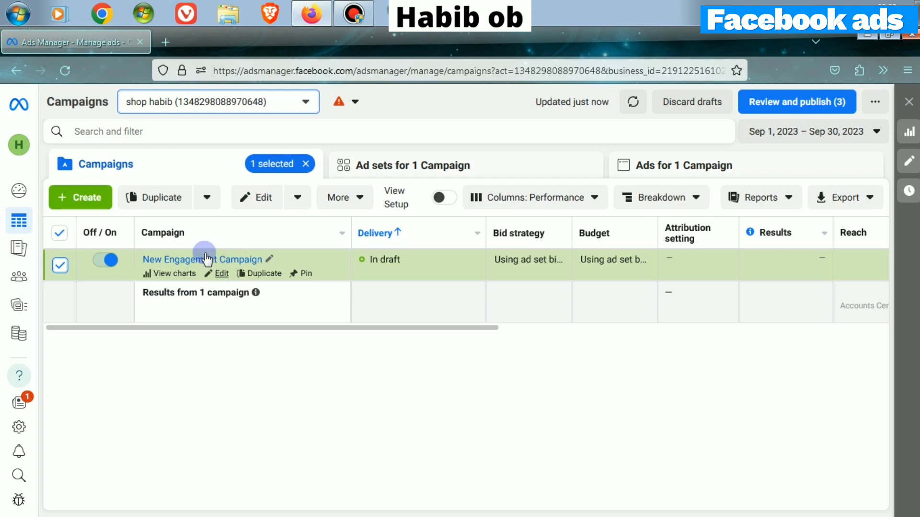
{"action": "left_click", "coordinate": [162, 199]}
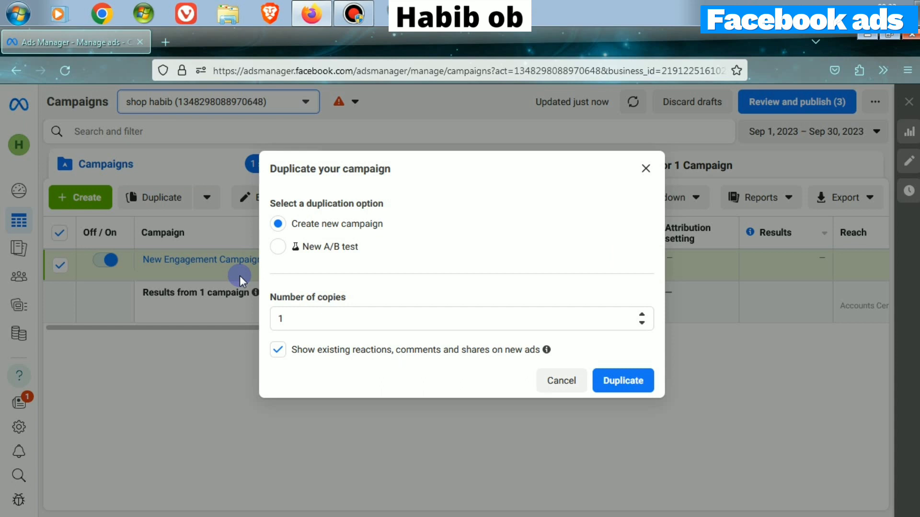
{"action": "double_click", "coordinate": [294, 315]}
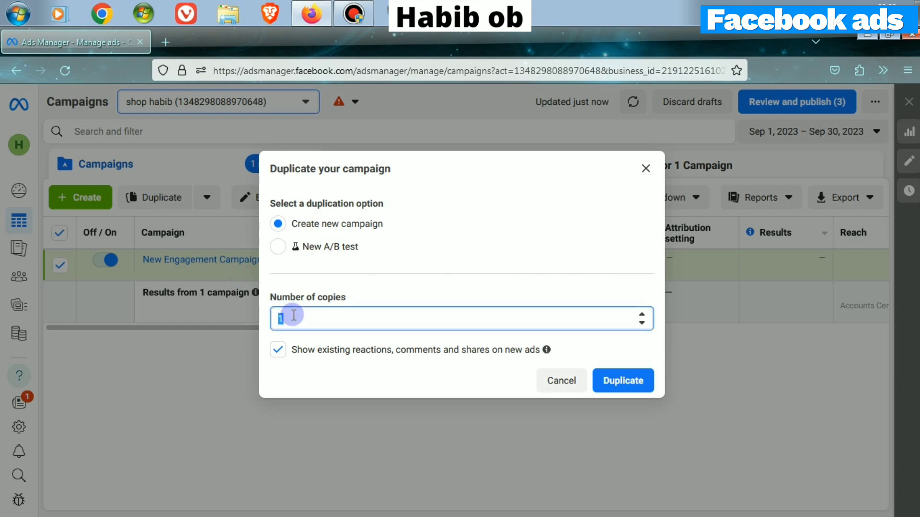
{"action": "type", "text": "20"}
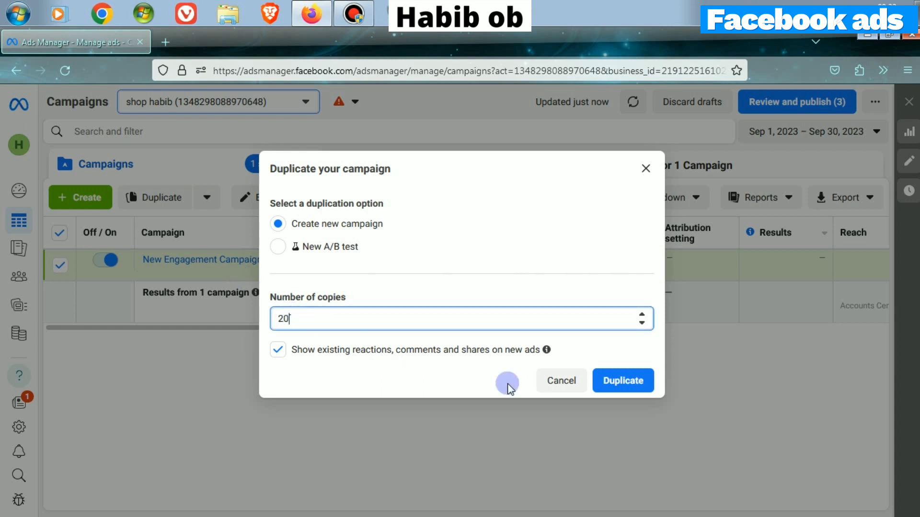
{"action": "left_click", "coordinate": [607, 381]}
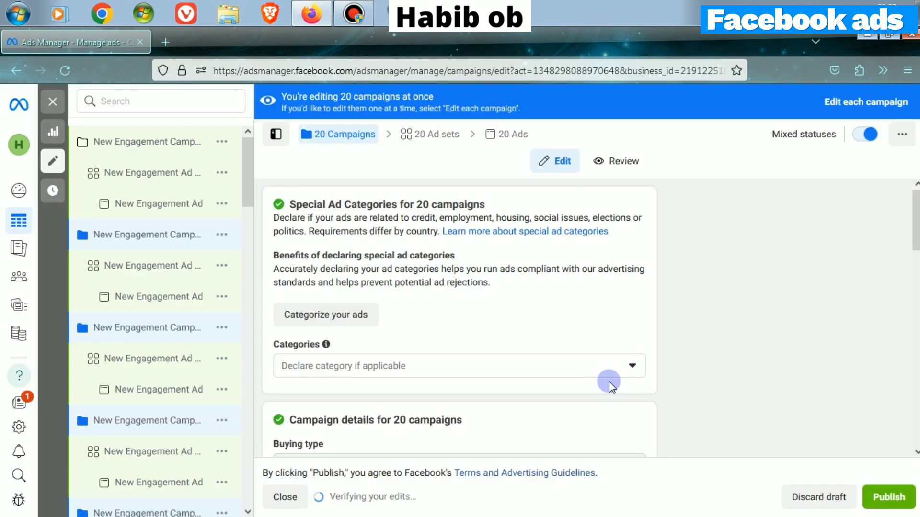
{"action": "left_click", "coordinate": [53, 105]}
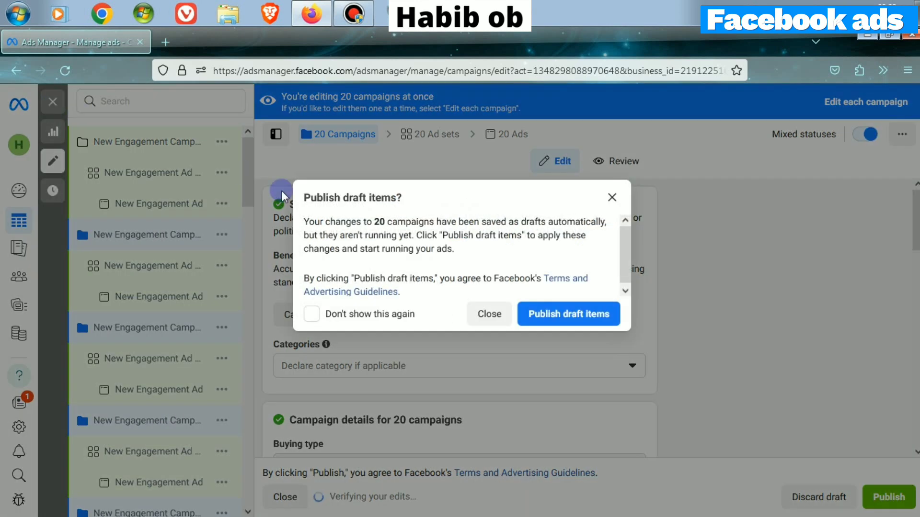
{"action": "left_click", "coordinate": [485, 312]}
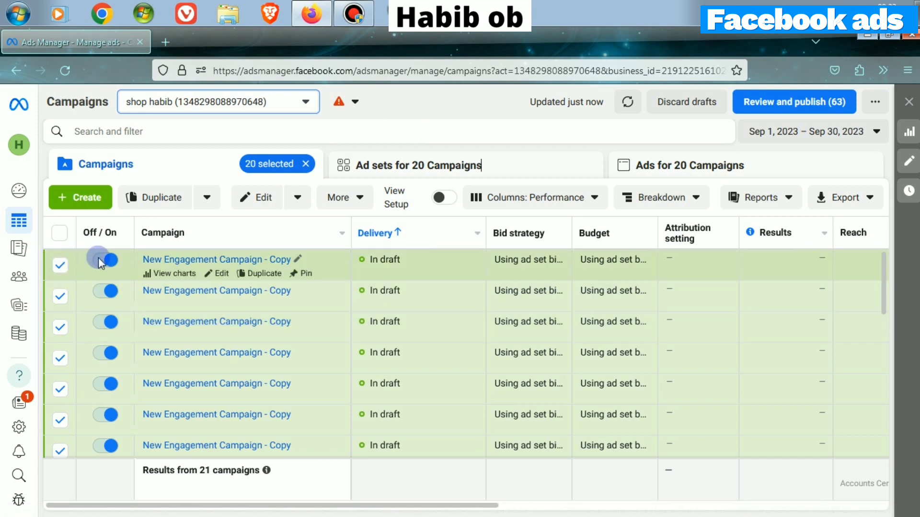
- Turn off the first seven New Engagement Campaign copies in the list and clear the remaining campaign selection
{"action": "left_click", "coordinate": [104, 261]}
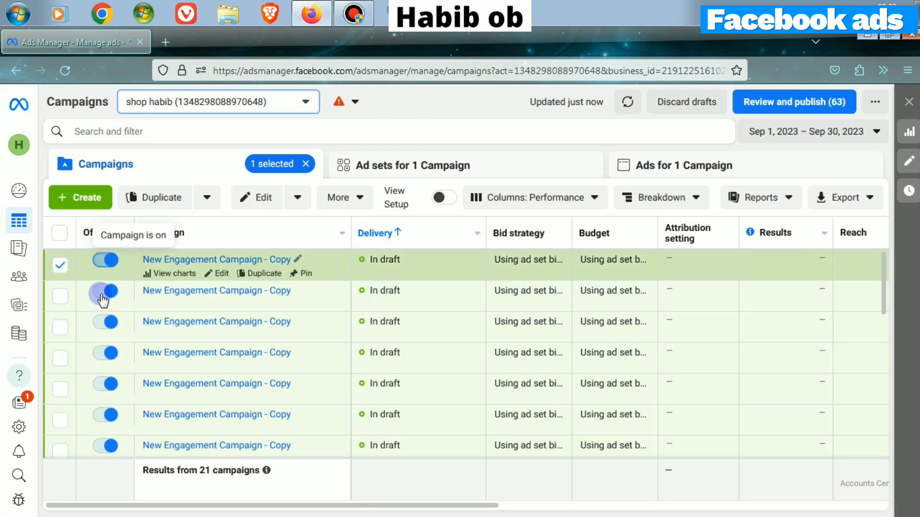
{"action": "left_click", "coordinate": [103, 295]}
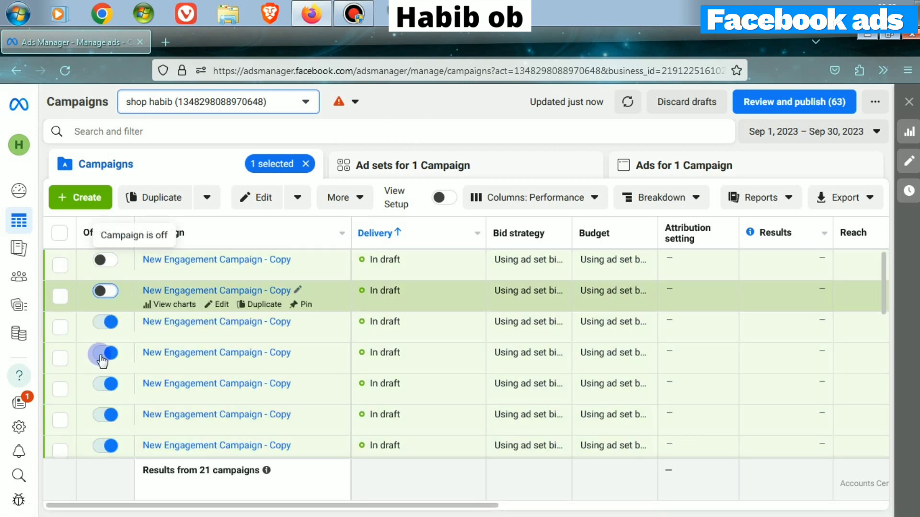
{"action": "left_click", "coordinate": [103, 353]}
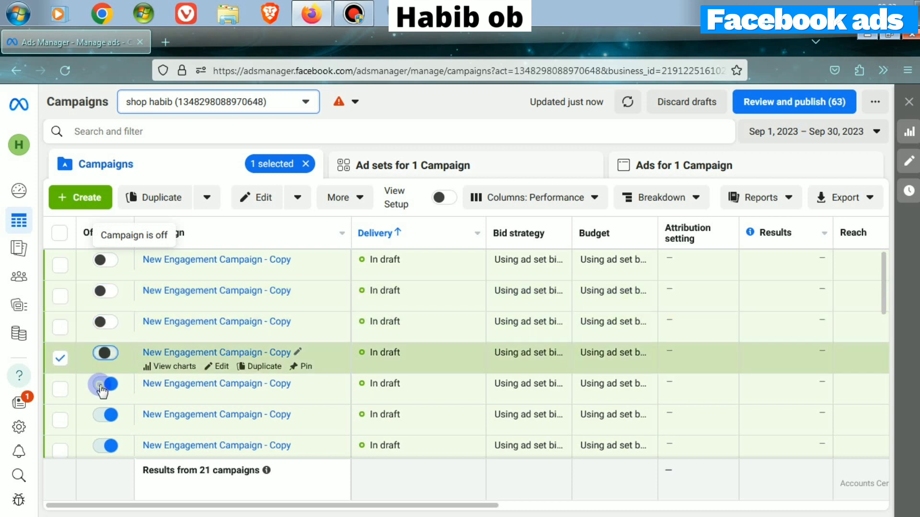
{"action": "left_click", "coordinate": [103, 385]}
{"action": "left_click", "coordinate": [102, 416]}
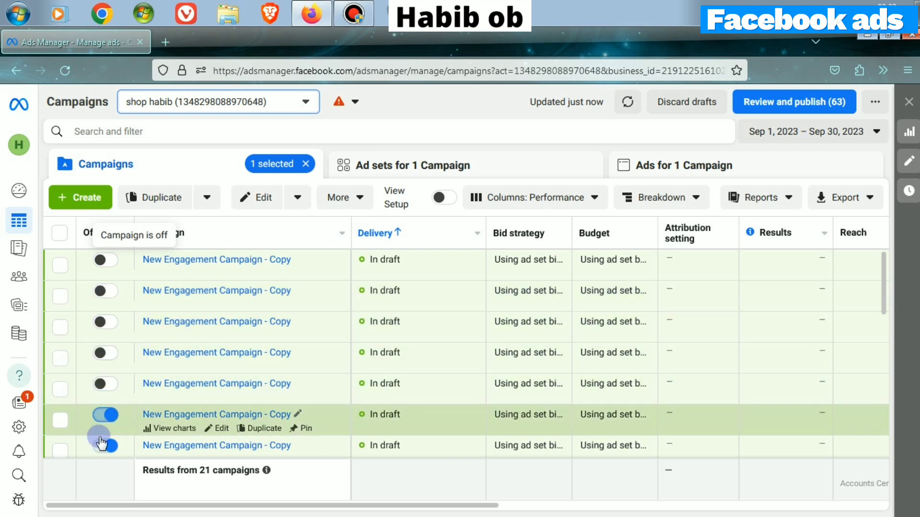
{"action": "left_click", "coordinate": [103, 447]}
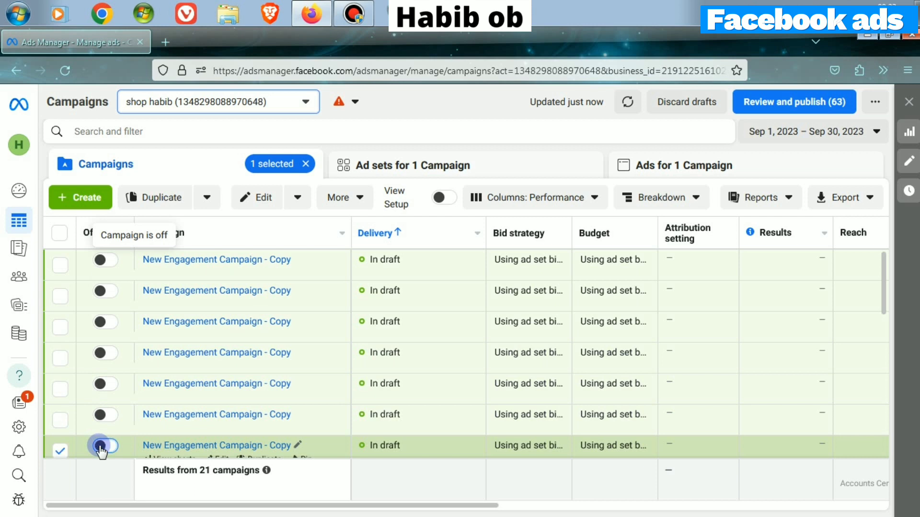
{"action": "left_click", "coordinate": [60, 451]}
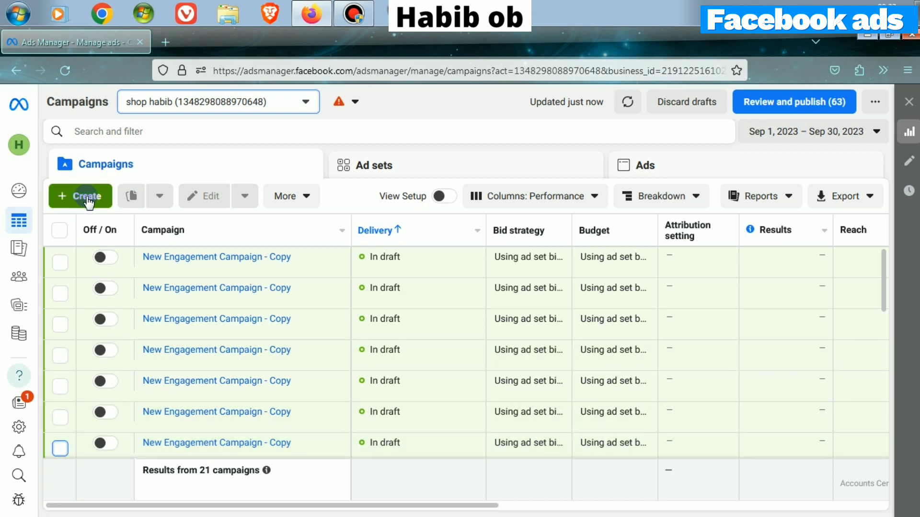
- Create a new campaign with the Sales objective and the Manual sales campaign setup
{"action": "left_click", "coordinate": [87, 199]}
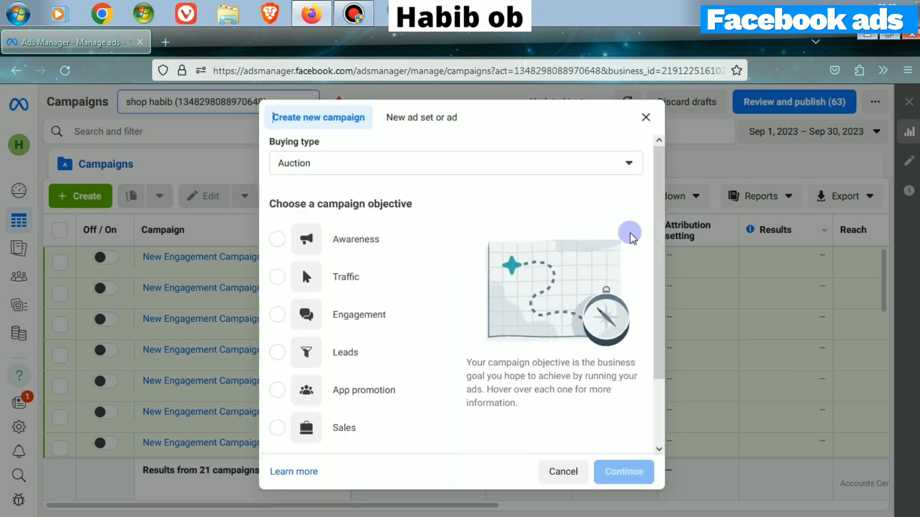
{"action": "left_click_drag", "start_coordinate": [661, 233], "coordinate": [663, 280]}
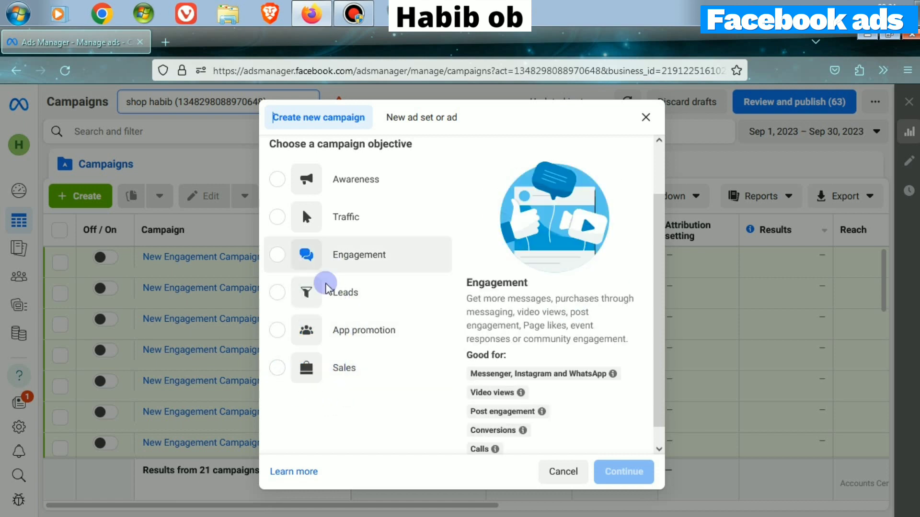
{"action": "left_click", "coordinate": [278, 370]}
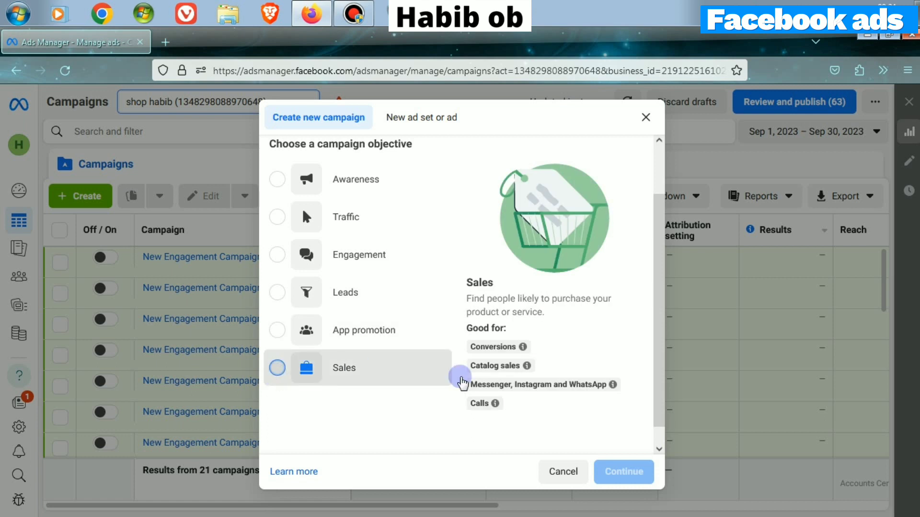
{"action": "left_click", "coordinate": [635, 477]}
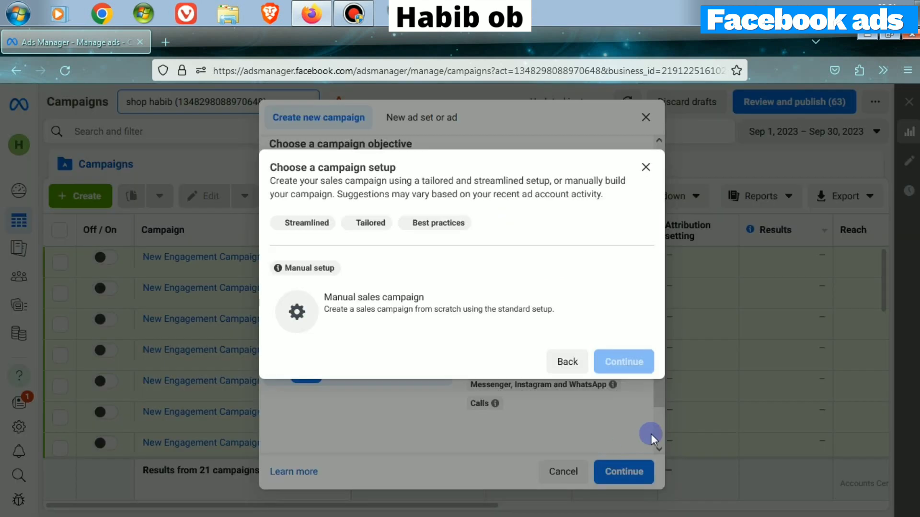
{"action": "left_click", "coordinate": [421, 386]}
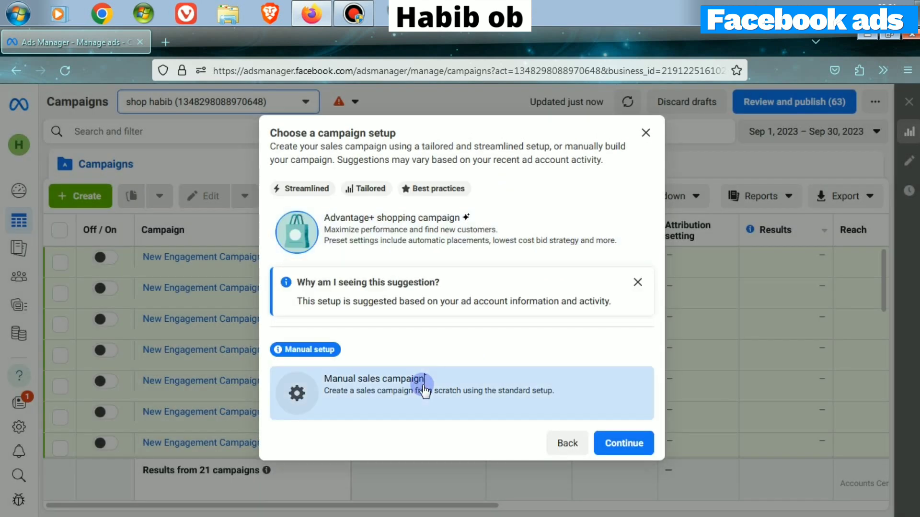
{"action": "left_click", "coordinate": [621, 445]}
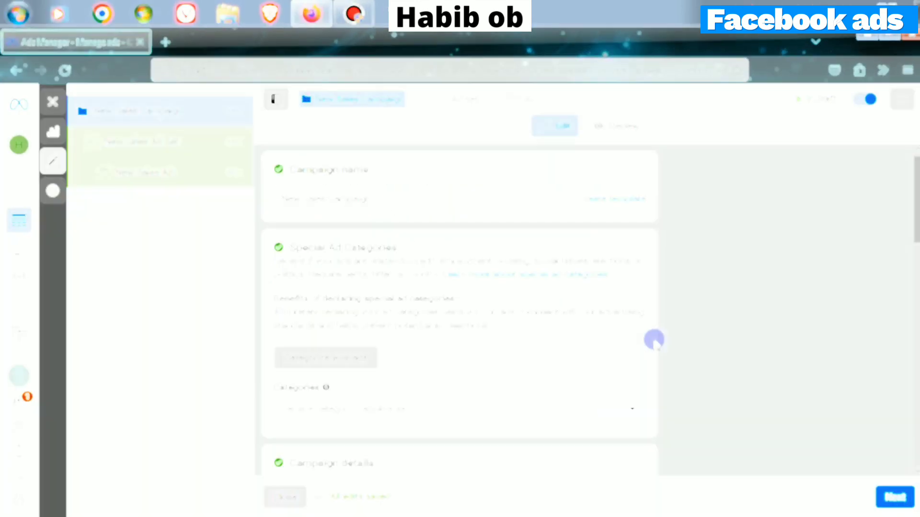
- Continue to the New Sales Ad Set and choose test as the pixel for the website conversions
{"action": "left_click", "coordinate": [893, 498]}
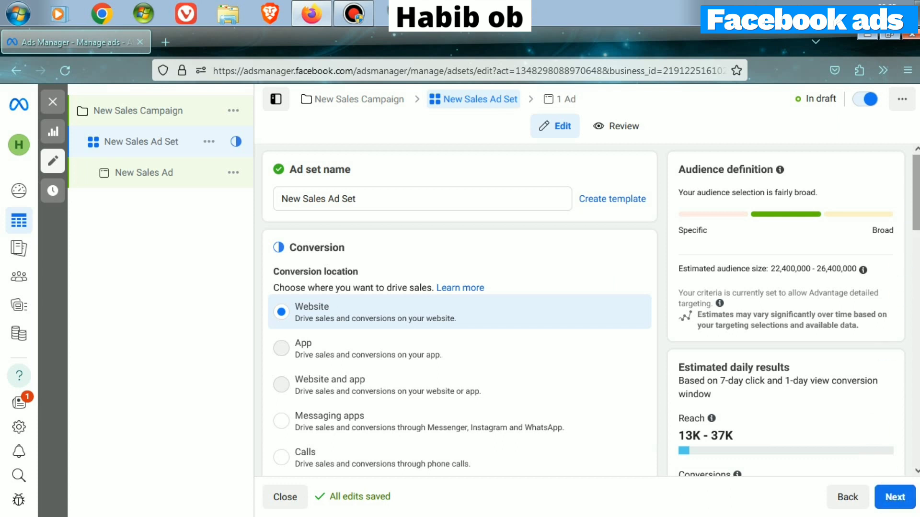
{"action": "scroll", "coordinate": [916, 191], "scroll_direction": "down", "scroll_amount": 2}
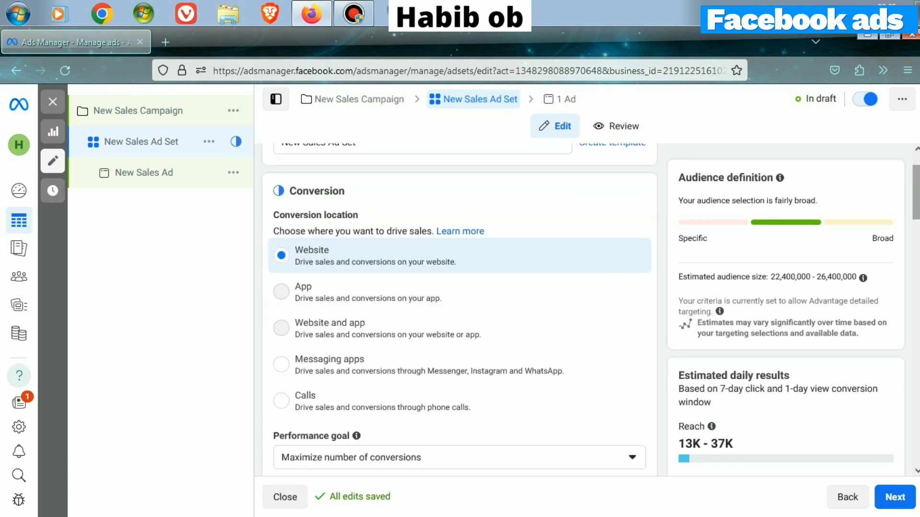
{"action": "scroll", "coordinate": [916, 202], "scroll_direction": "down", "scroll_amount": 5}
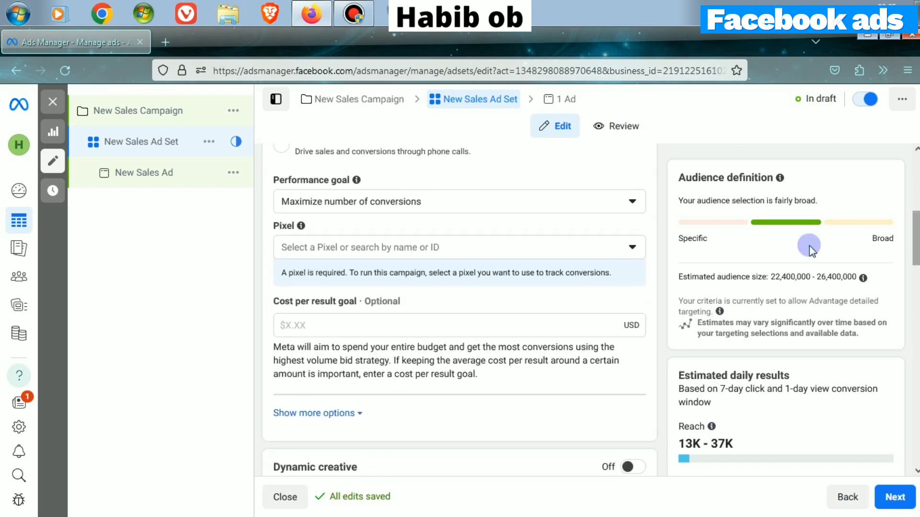
{"action": "left_click", "coordinate": [558, 256]}
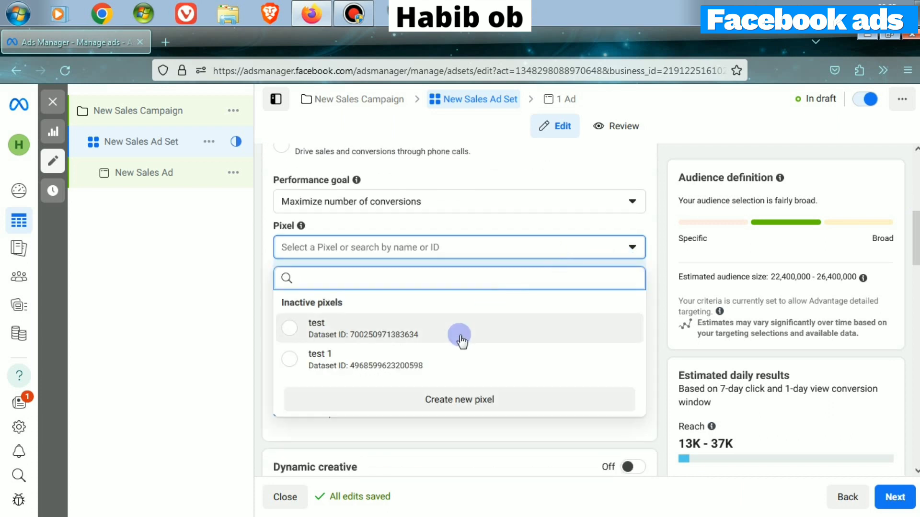
{"action": "left_click", "coordinate": [512, 325]}
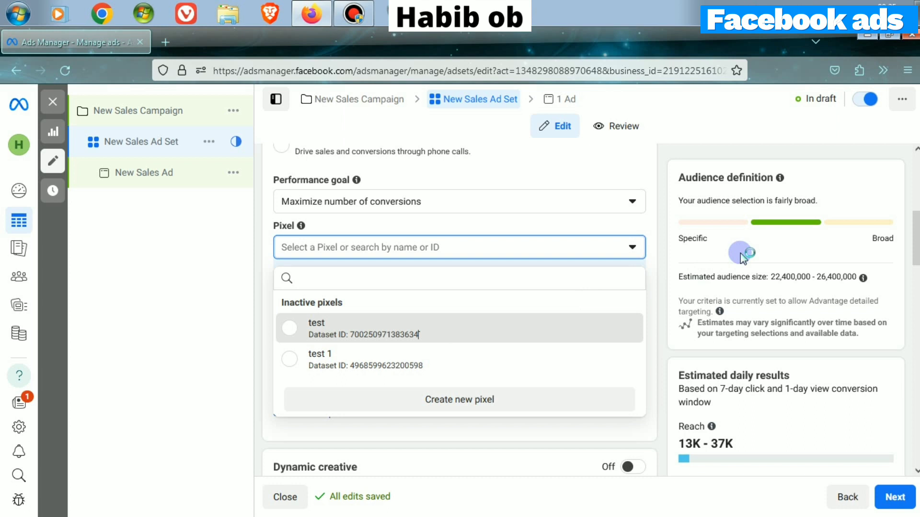
- Set the ad set's conversion event to Purchase
{"action": "scroll", "coordinate": [900, 216], "scroll_direction": "down", "scroll_amount": 3}
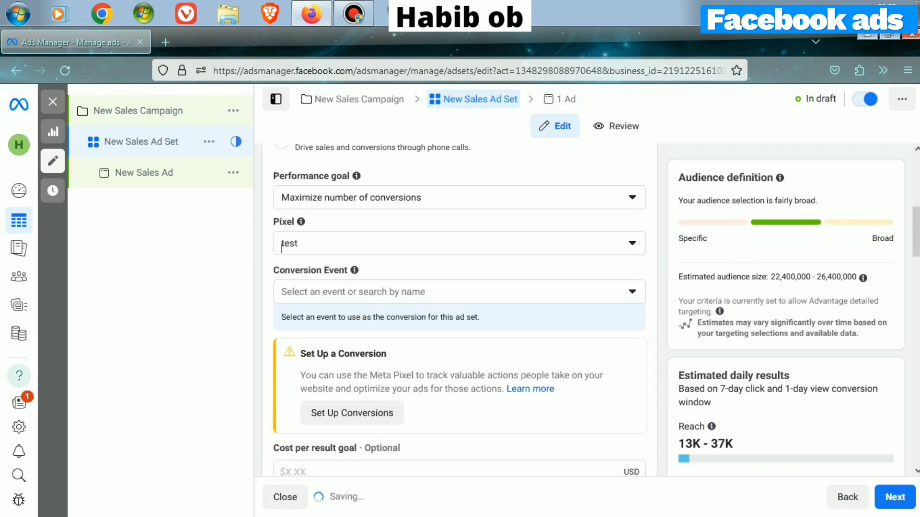
{"action": "left_click_drag", "start_coordinate": [916, 244], "coordinate": [915, 218]}
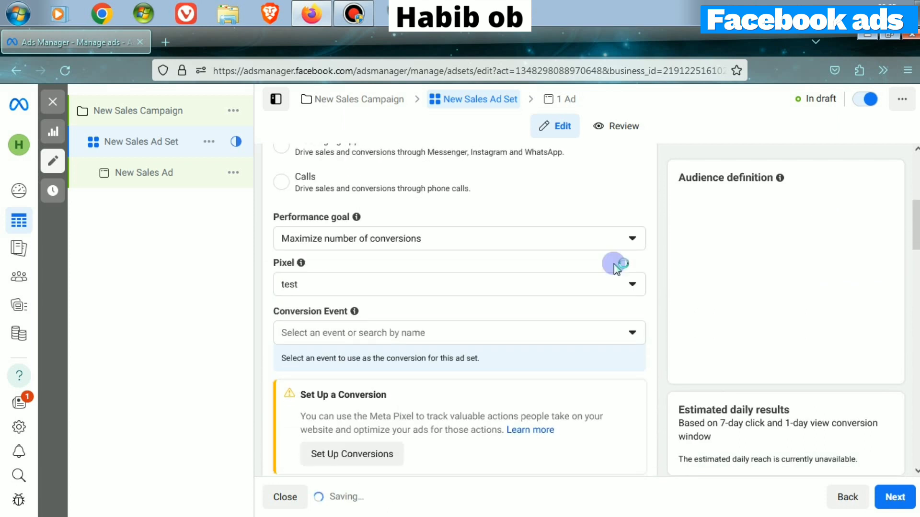
{"action": "left_click", "coordinate": [524, 336]}
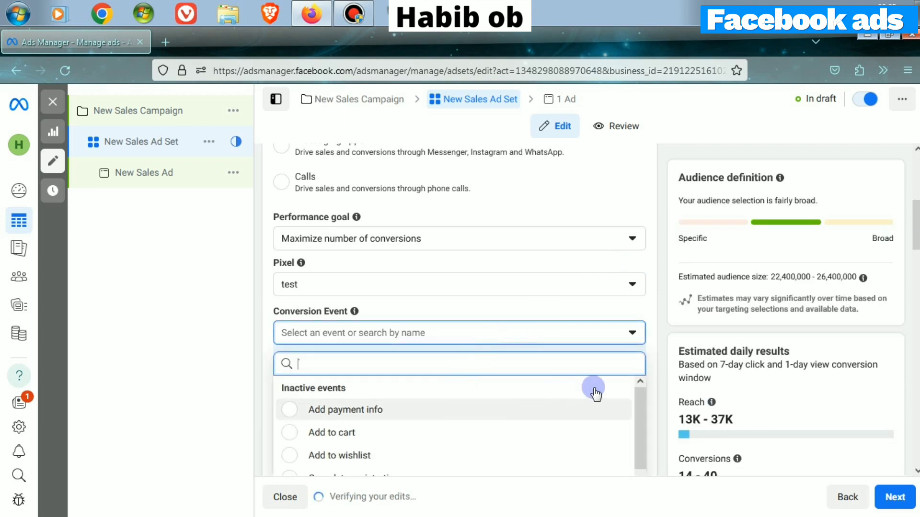
{"action": "left_click_drag", "start_coordinate": [637, 391], "coordinate": [642, 455]}
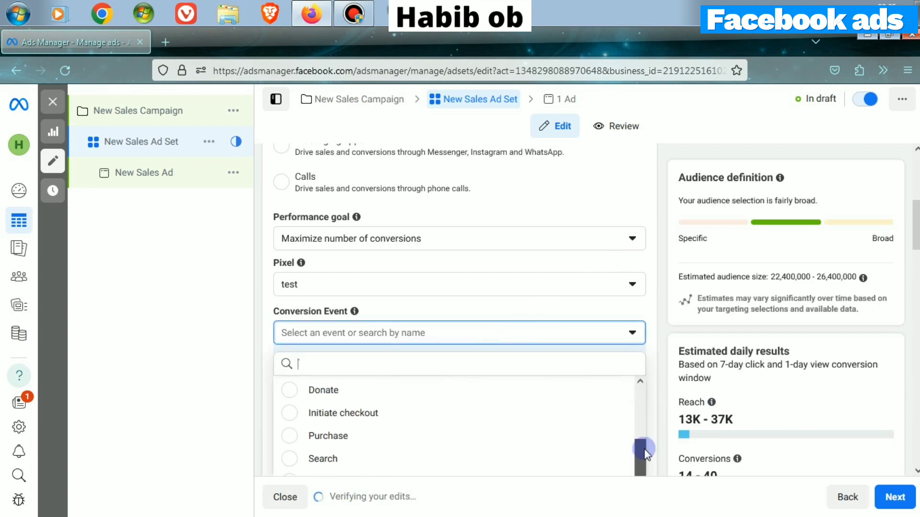
{"action": "left_click", "coordinate": [463, 437]}
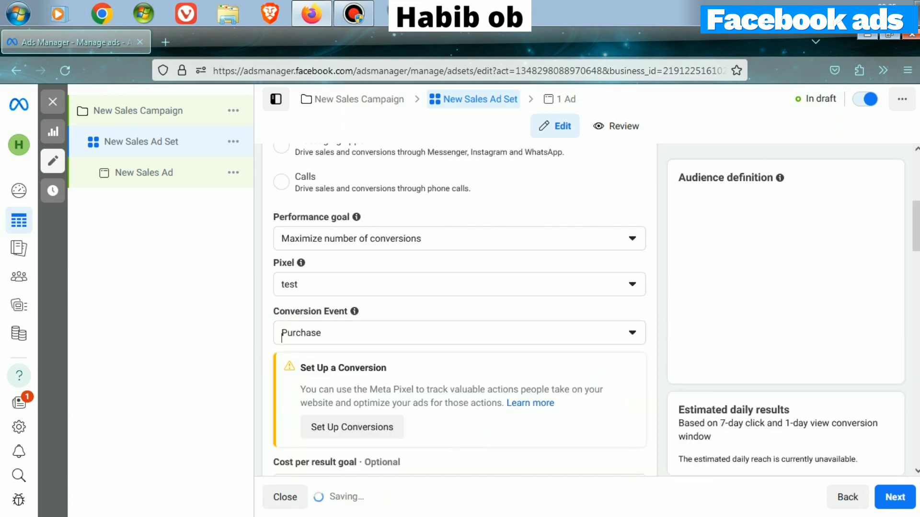
- Set the New Sales Ad Set's daily budget first to $5.00 and finally to $4.00
{"action": "scroll", "coordinate": [459, 307], "scroll_direction": "down", "scroll_amount": 7}
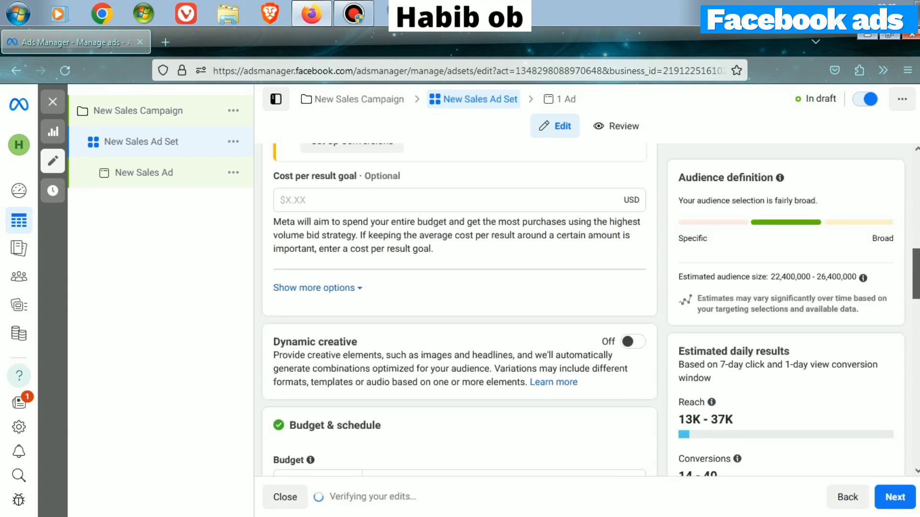
{"action": "scroll", "coordinate": [459, 307], "scroll_direction": "down", "scroll_amount": 3}
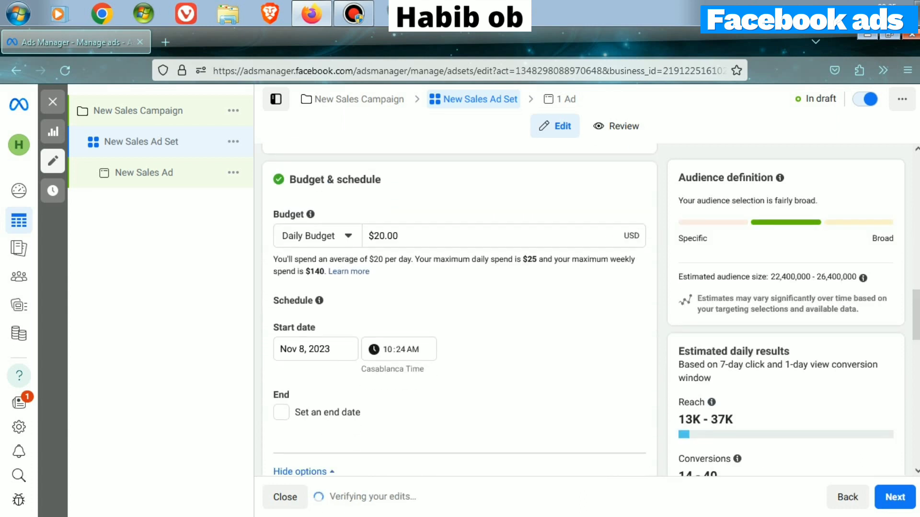
{"action": "left_click", "coordinate": [385, 235]}
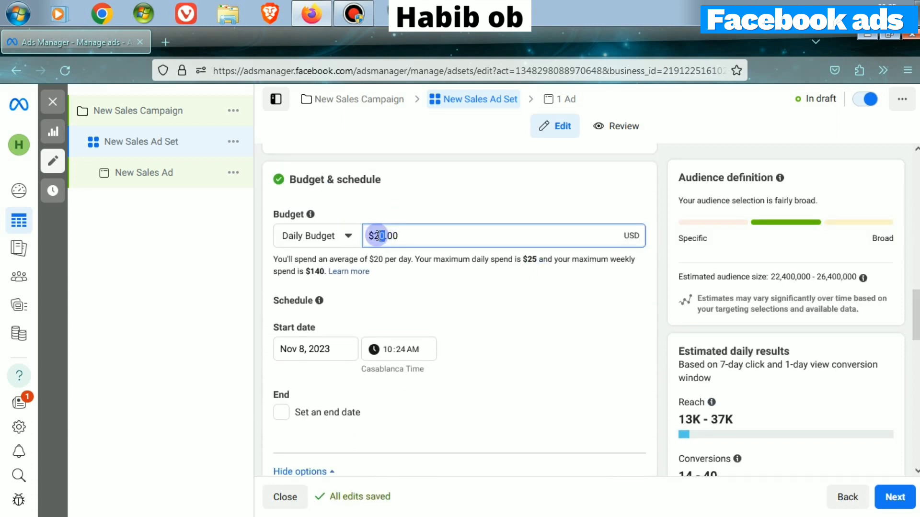
{"action": "left_click_drag", "start_coordinate": [385, 235], "coordinate": [376, 234]}
{"action": "type", "text": "5"}
{"action": "left_click_drag", "start_coordinate": [382, 235], "coordinate": [377, 234]}
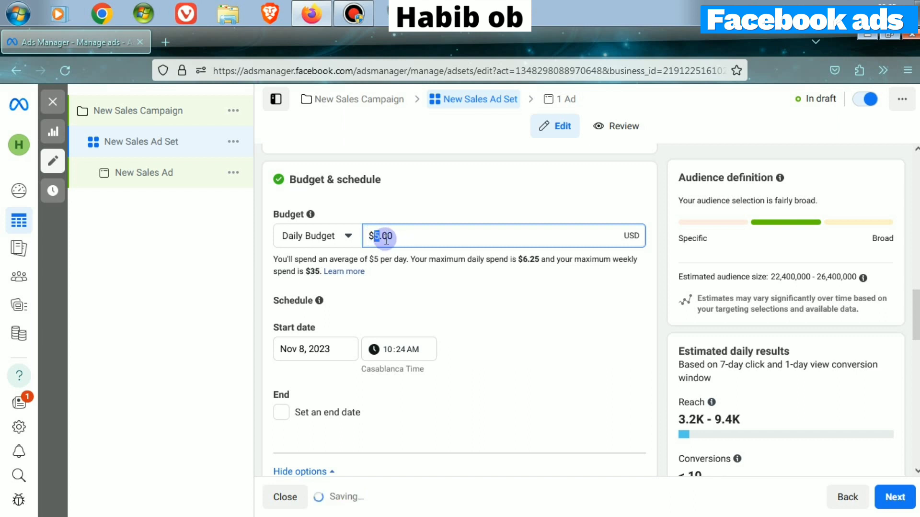
{"action": "type", "text": "4"}
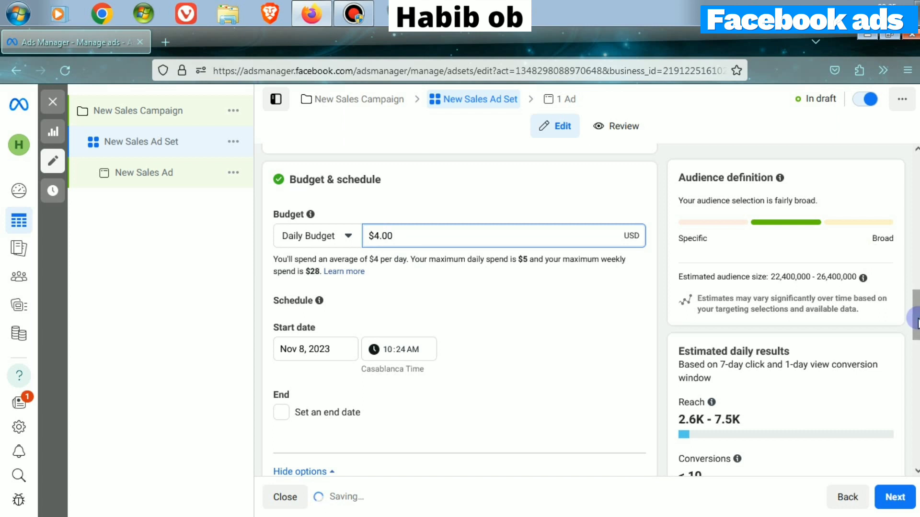
- Continue to the New Sales Ad and add the New Collection Watch image as its media, keeping the suggested crops
{"action": "left_click_drag", "start_coordinate": [916, 319], "coordinate": [916, 328]}
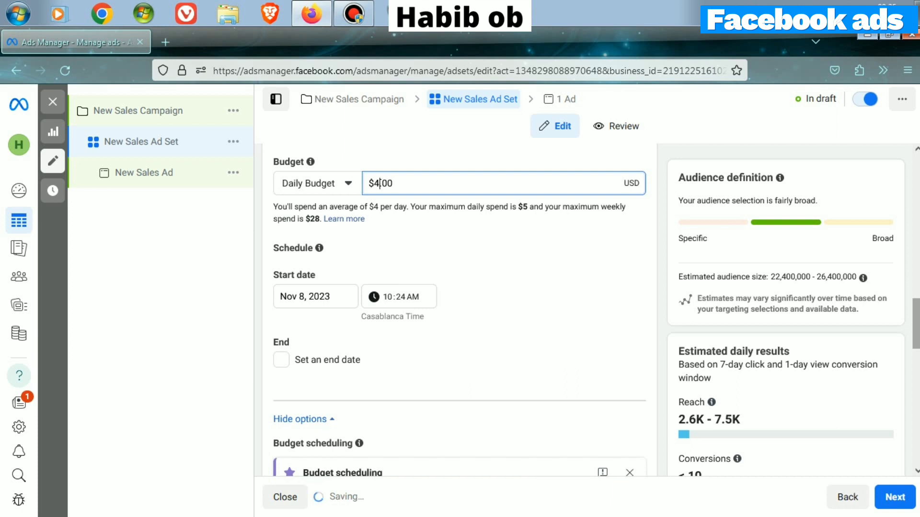
{"action": "left_click_drag", "start_coordinate": [916, 324], "coordinate": [916, 439]}
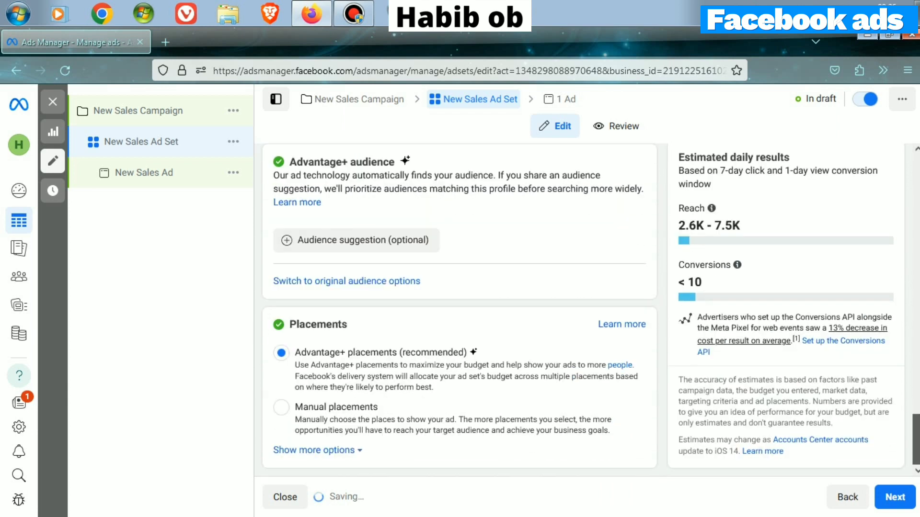
{"action": "left_click", "coordinate": [899, 503]}
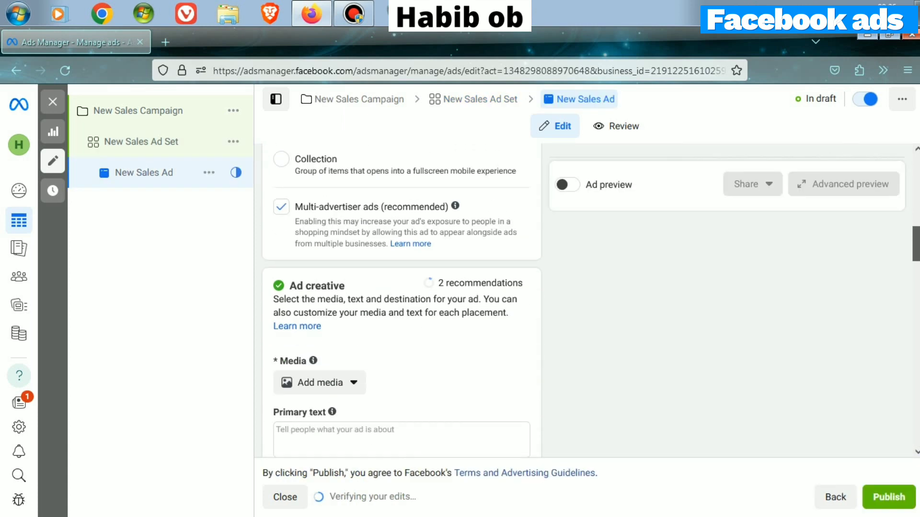
{"action": "left_click", "coordinate": [315, 242]}
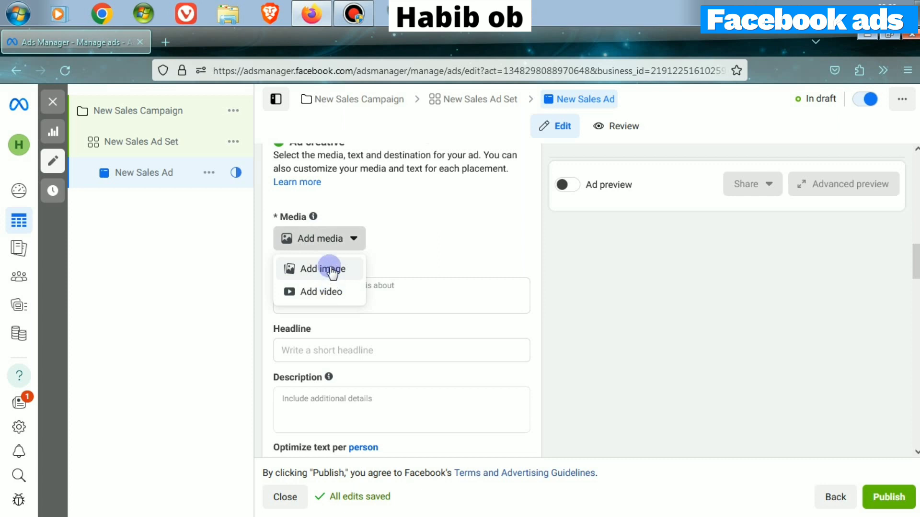
{"action": "left_click", "coordinate": [331, 270]}
{"action": "left_click", "coordinate": [220, 253]}
{"action": "left_click", "coordinate": [854, 467]}
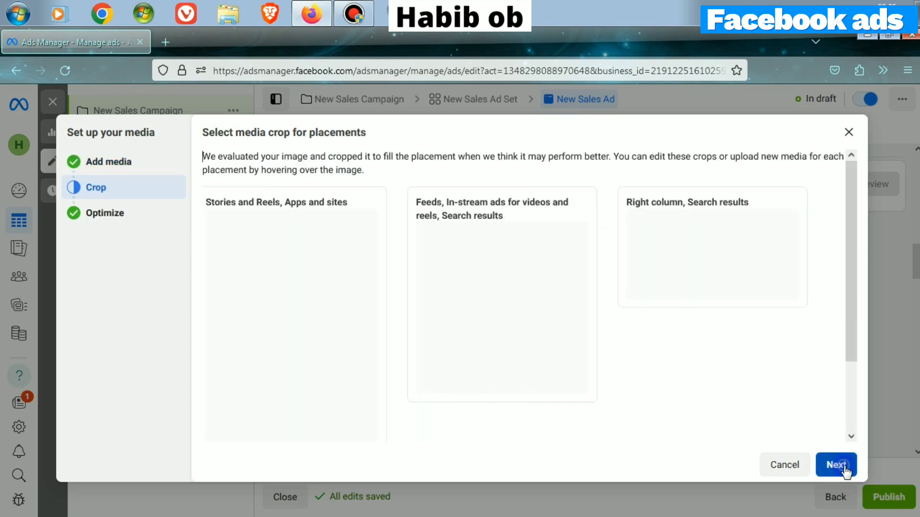
{"action": "left_click", "coordinate": [838, 468]}
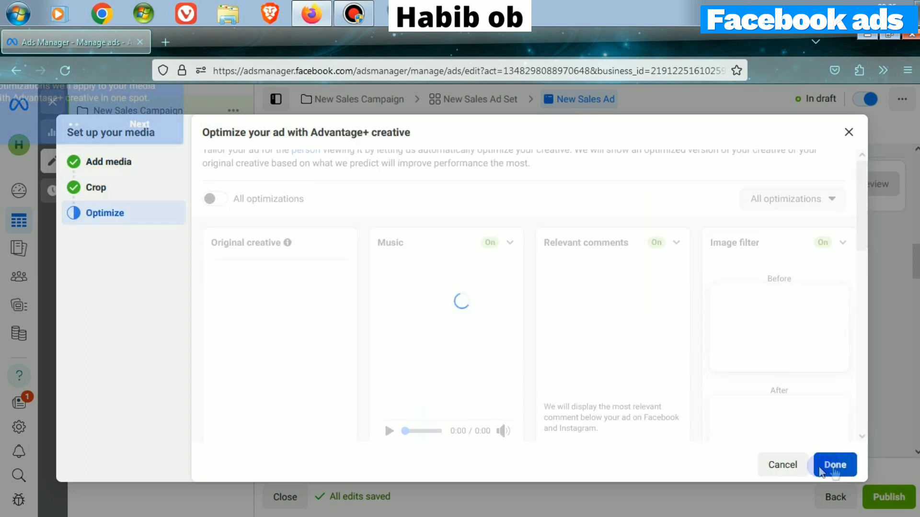
{"action": "left_click", "coordinate": [834, 463]}
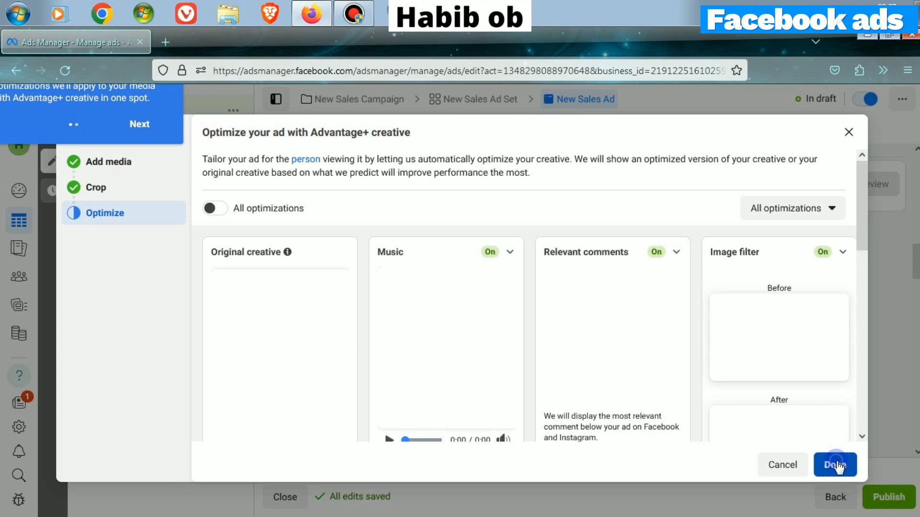
{"action": "left_click", "coordinate": [780, 464]}
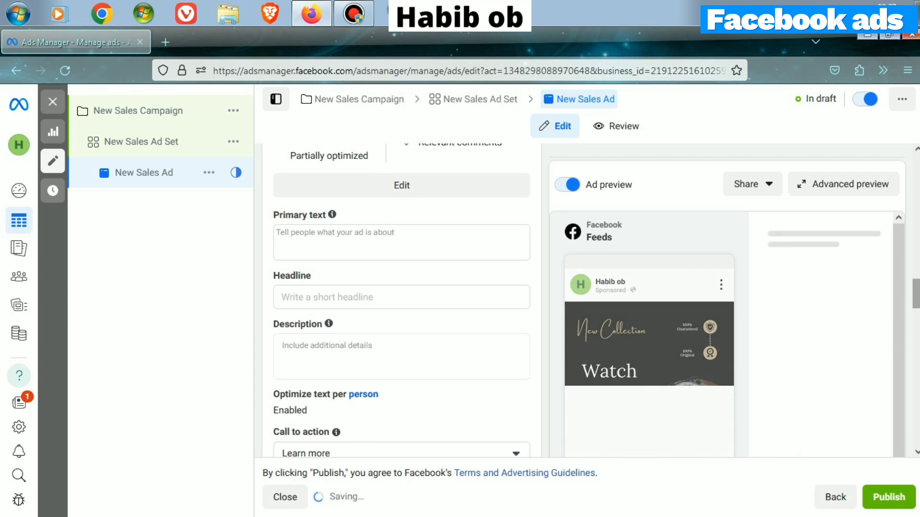
- Review the New Sales Ad's primary text, call to action, destination and tracking settings
{"action": "left_click", "coordinate": [375, 247]}
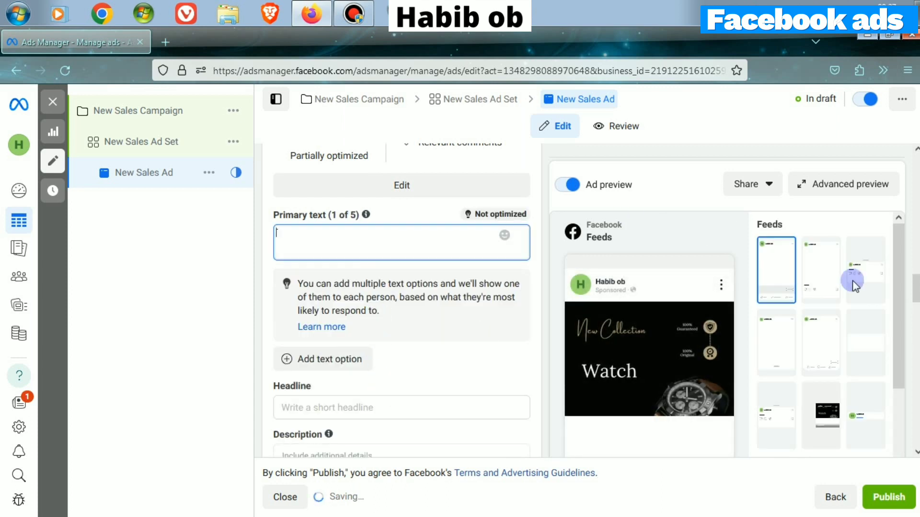
{"action": "left_click_drag", "start_coordinate": [914, 288], "coordinate": [916, 339]}
{"action": "left_click", "coordinate": [389, 374]}
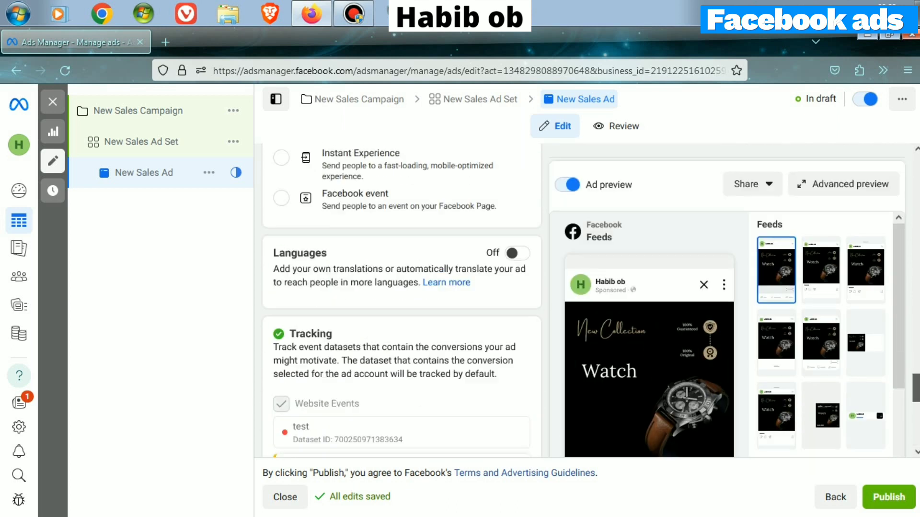
{"action": "mouse_move", "coordinate": [916, 311]}
{"action": "left_mouse_down"}
{"action": "mouse_move", "coordinate": [912, 250]}
{"action": "mouse_move", "coordinate": [915, 297]}
{"action": "left_mouse_up"}
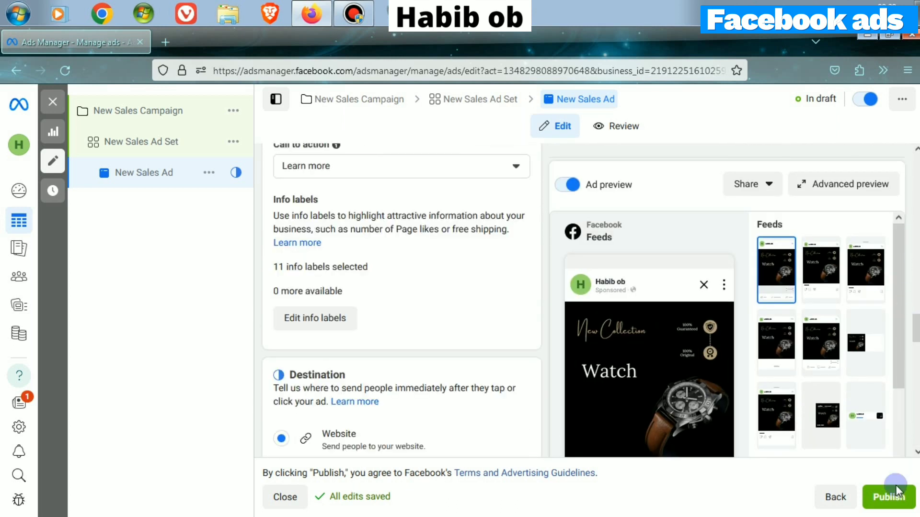
- Return to the New Sales Ad Set and close the editor without publishing the draft items
{"action": "left_click", "coordinate": [835, 496]}
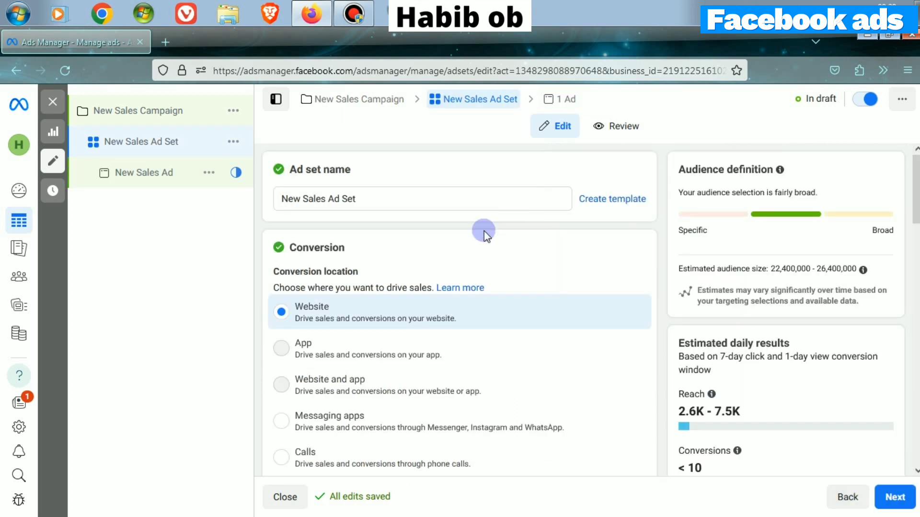
{"action": "left_click", "coordinate": [51, 101]}
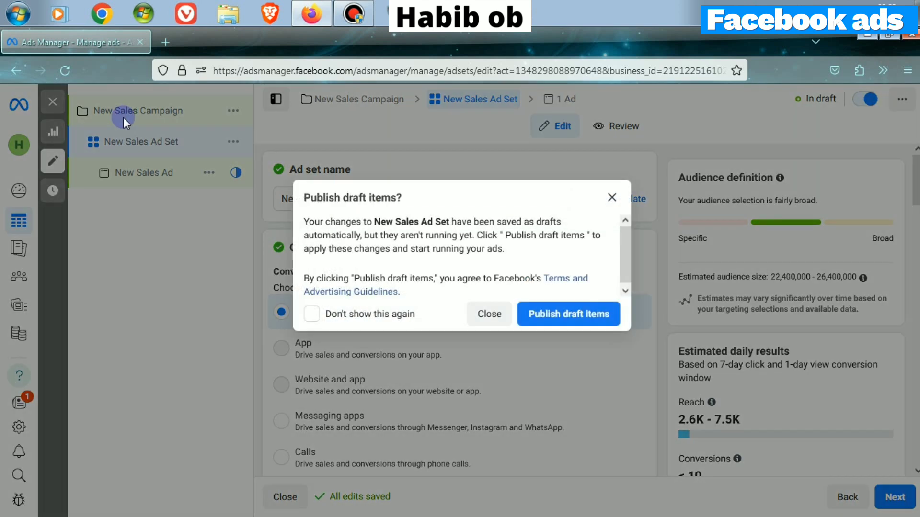
{"action": "left_click", "coordinate": [487, 314]}
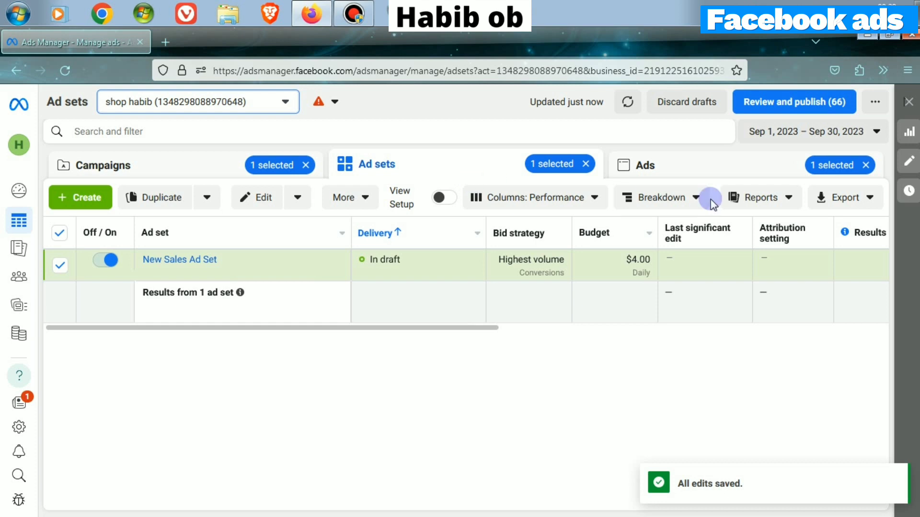